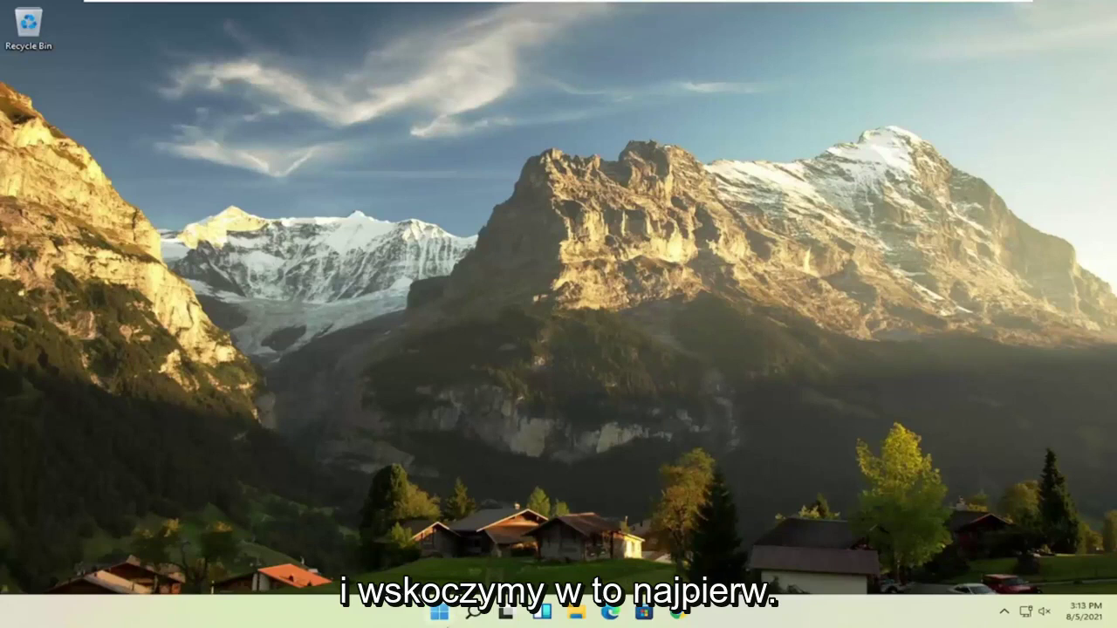
Right-click the Start button to bring up the Win+X power-user menu.
right_click(439, 615)
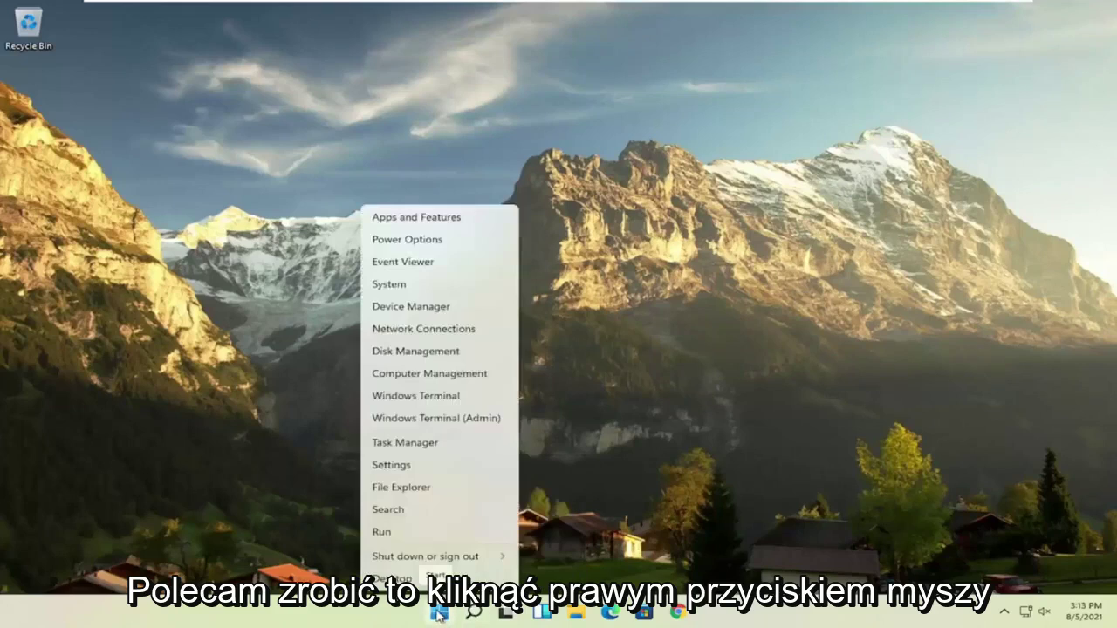
Disable Microsoft OneDrive on Task Manager's Startup tab.
click(410, 444)
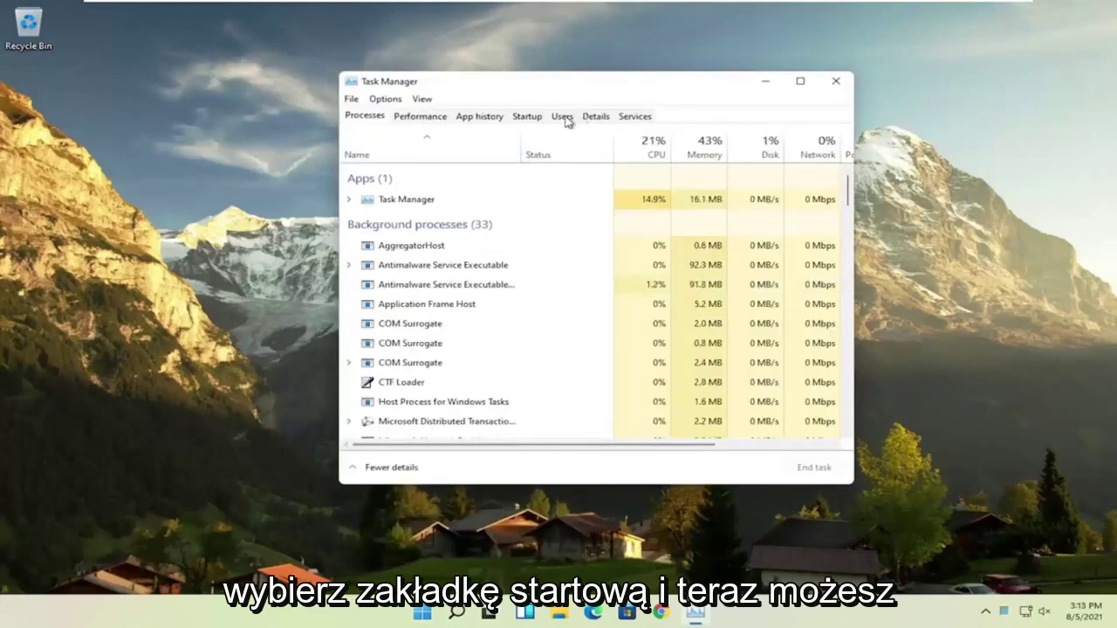
click(525, 118)
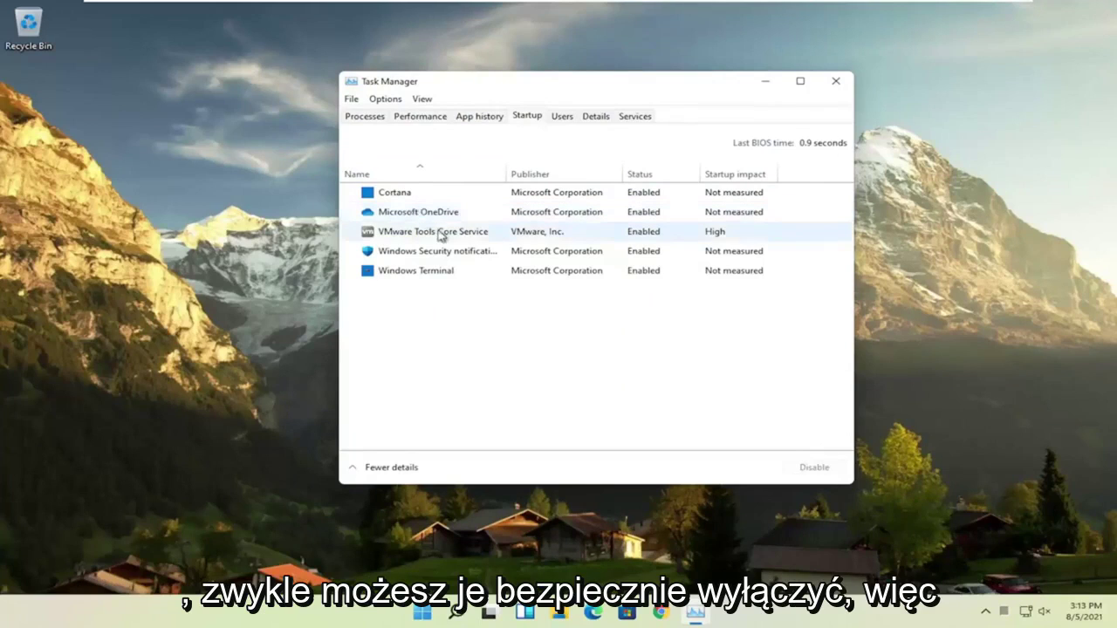
click(403, 217)
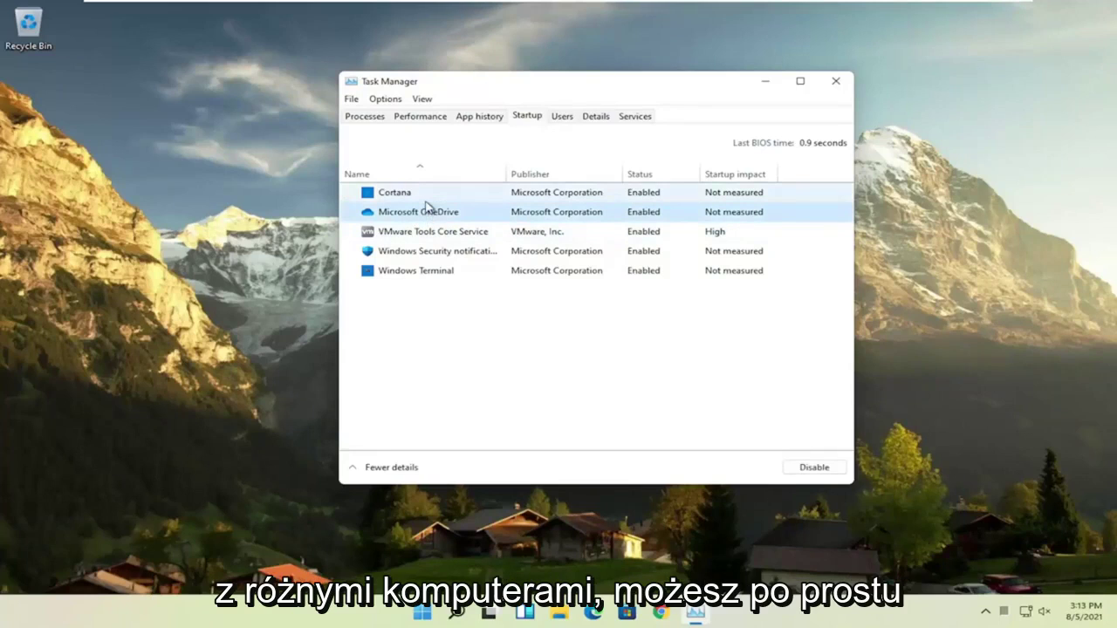
click(816, 472)
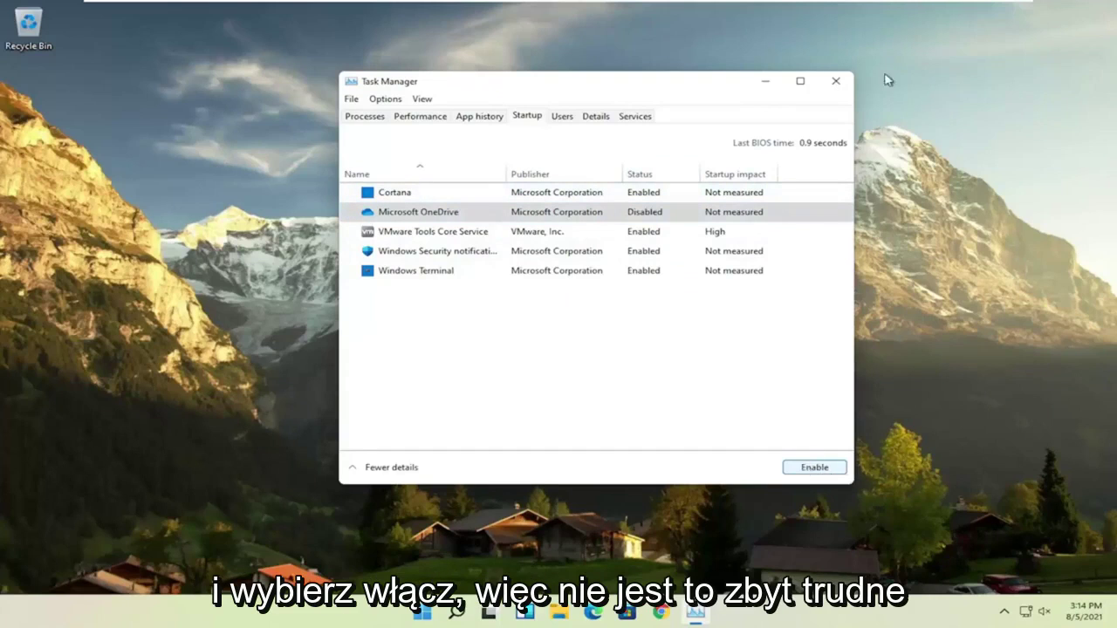
Close Task Manager and open the Apps & features settings page by searching 'apps'.
click(834, 82)
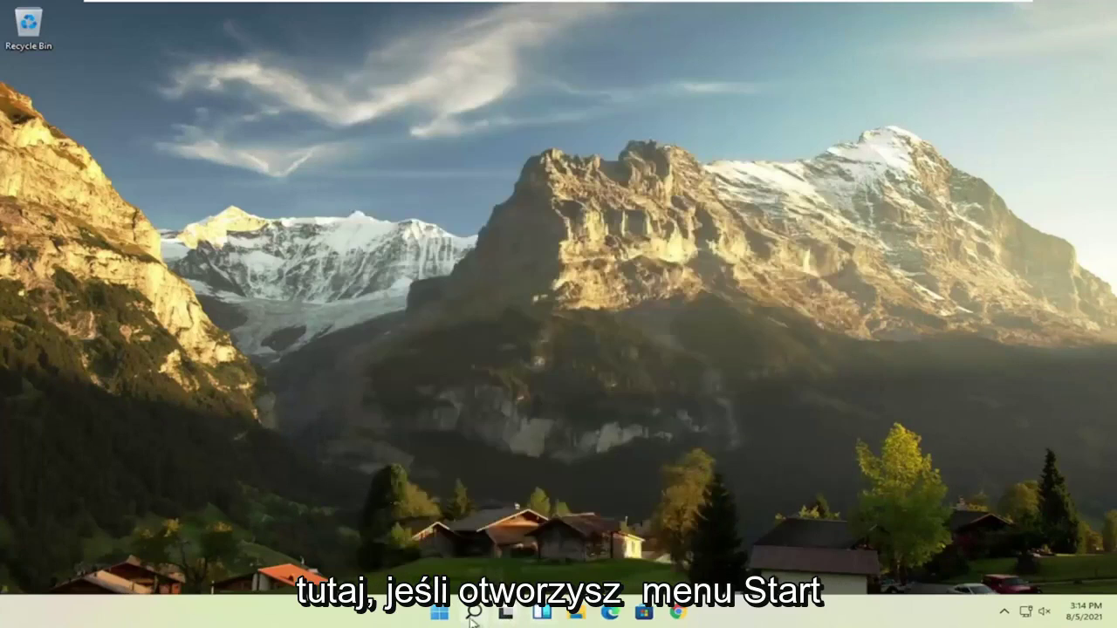
click(472, 613)
text(apps)
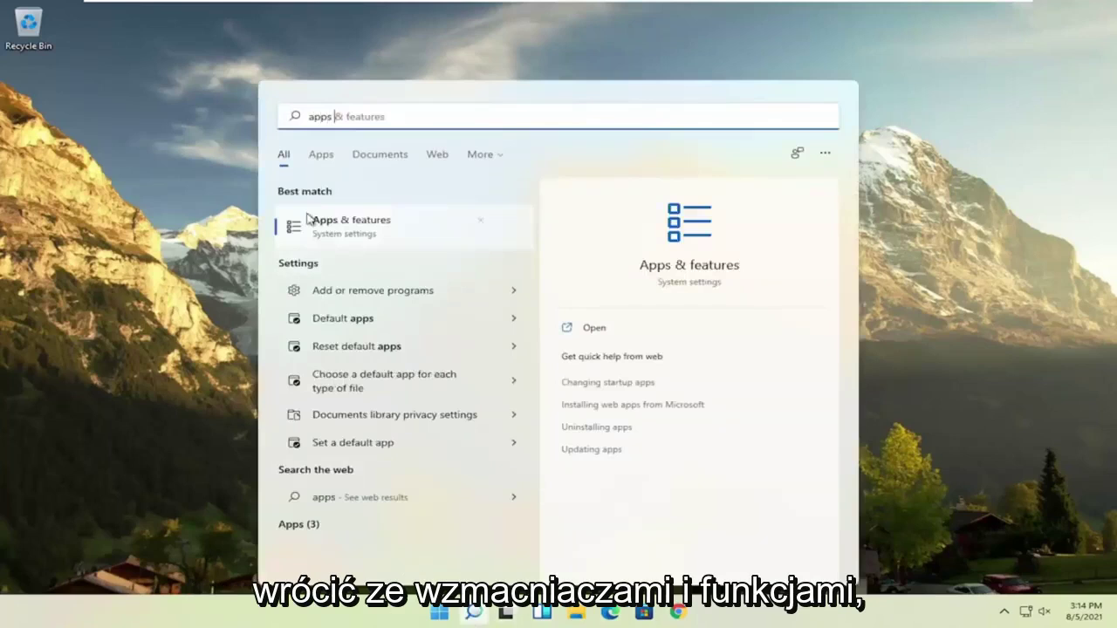
click(343, 226)
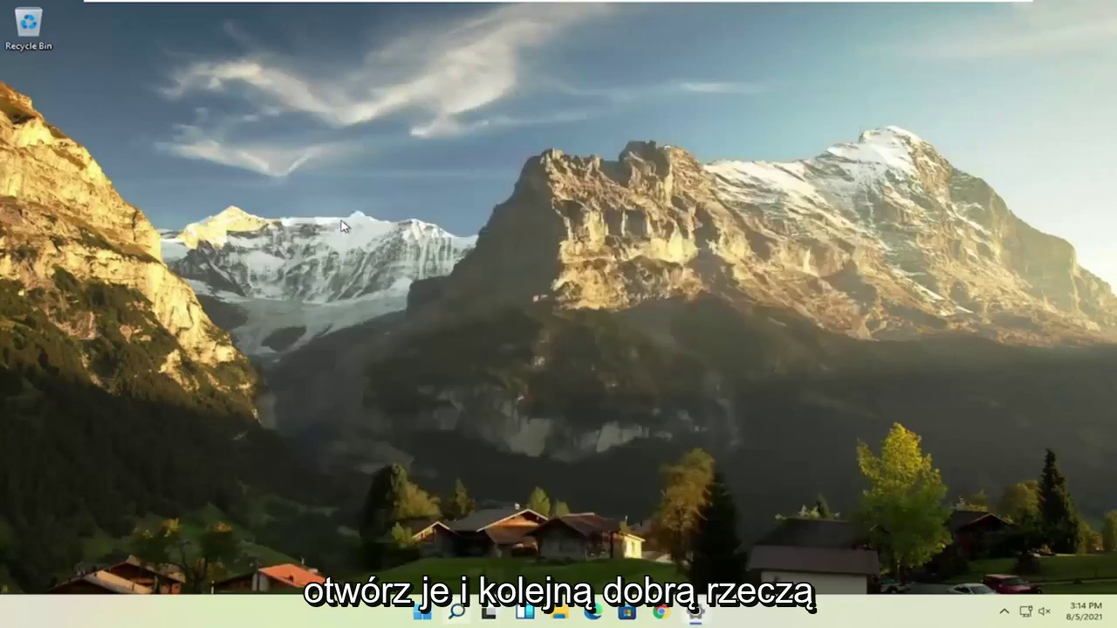
Check CCleaner's uninstall options without removing it, then close Settings.
scroll(471, 336, down, 3)
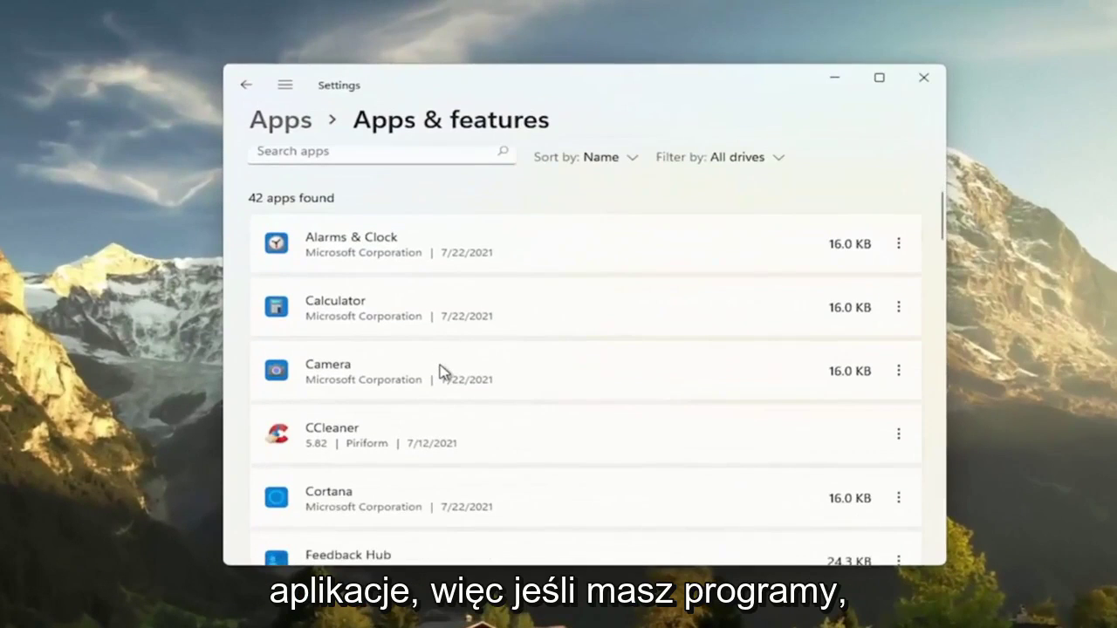
scroll(441, 373, down, 2)
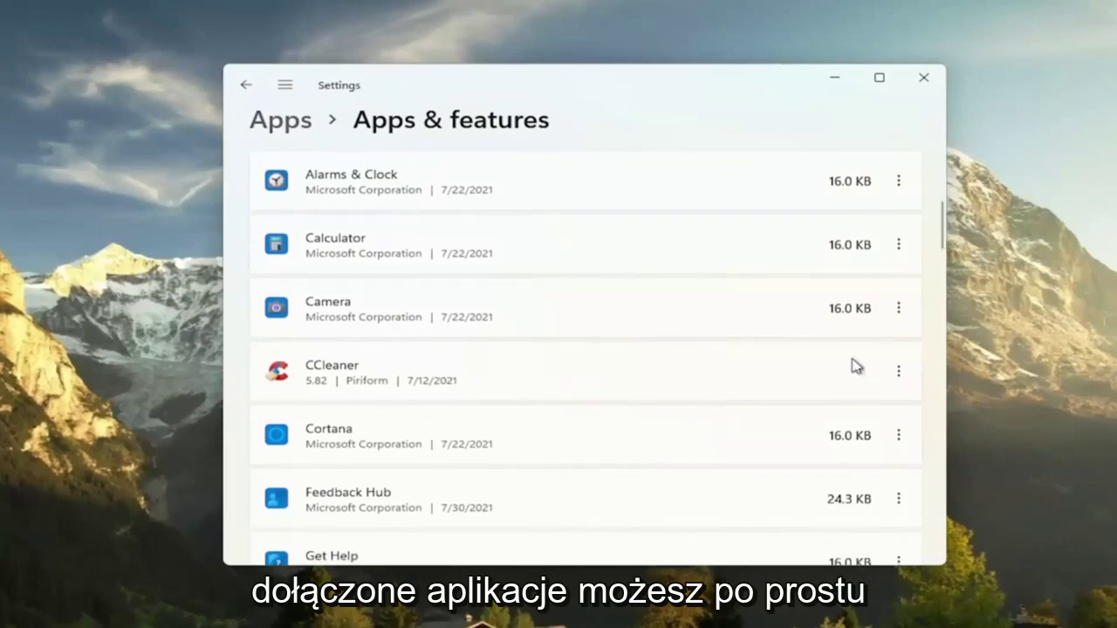
click(900, 371)
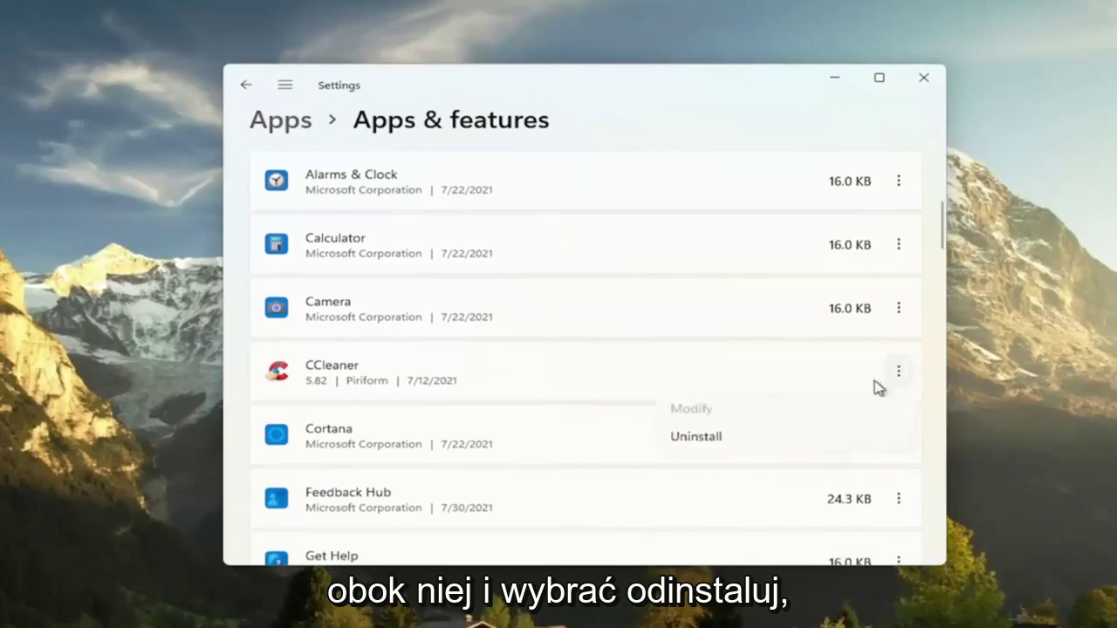
click(713, 96)
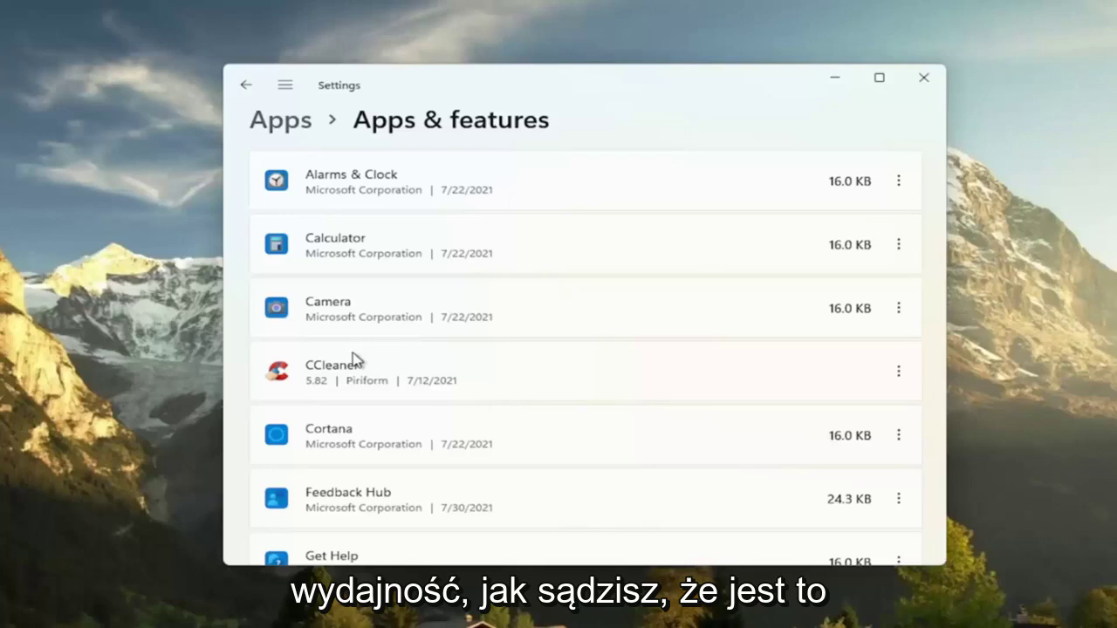
click(927, 77)
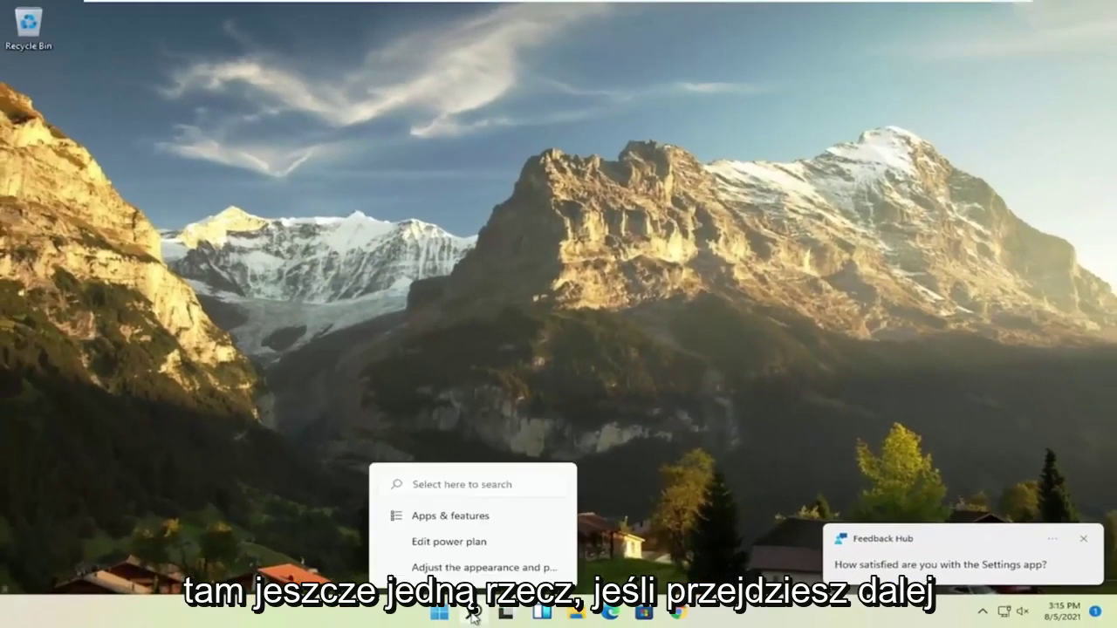
Open Performance Options by searching 'adjust'.
click(472, 613)
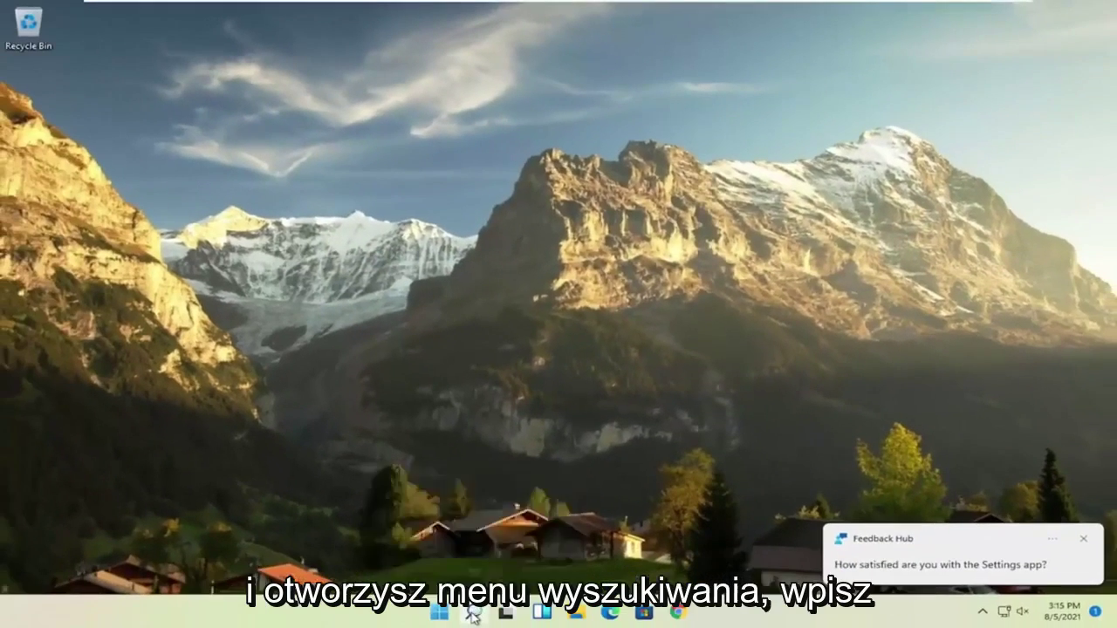
text(adjust)
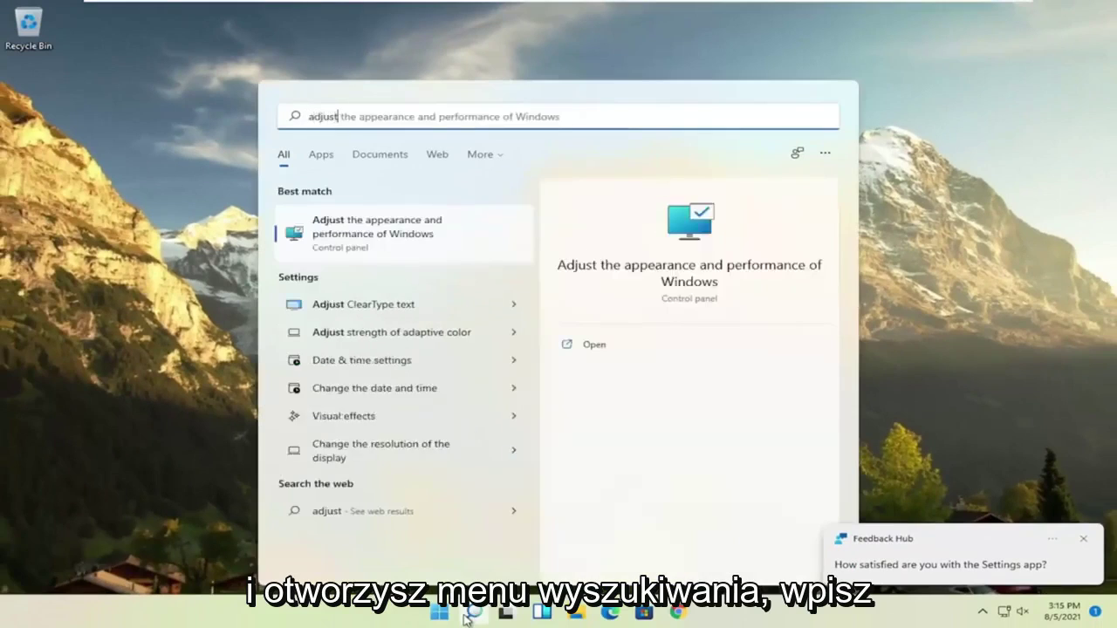
click(412, 234)
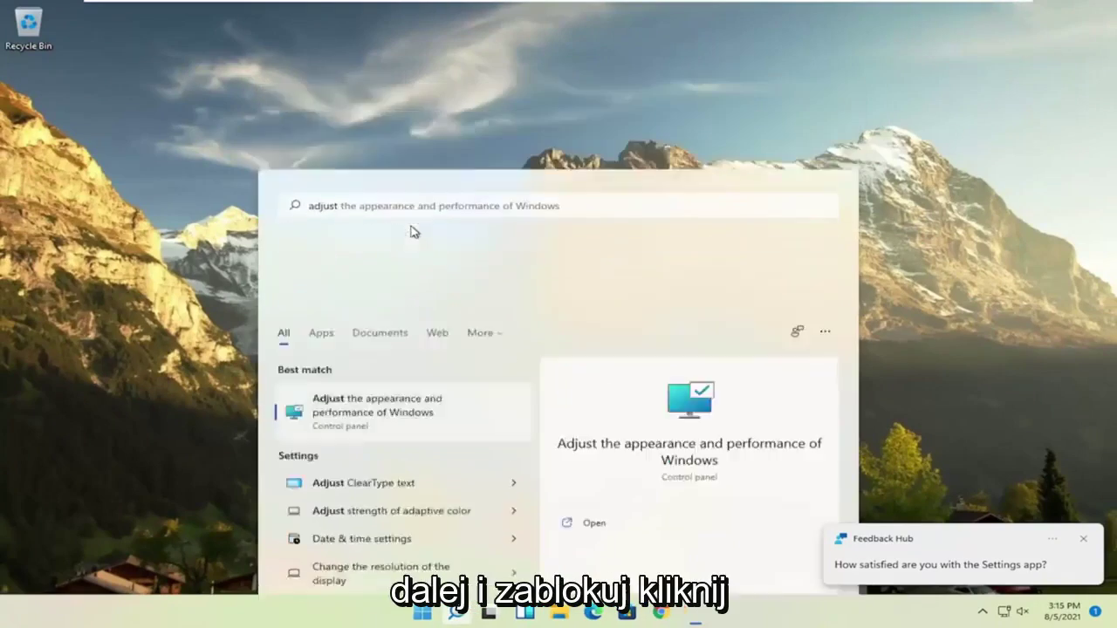
drag(232, 55, 392, 60)
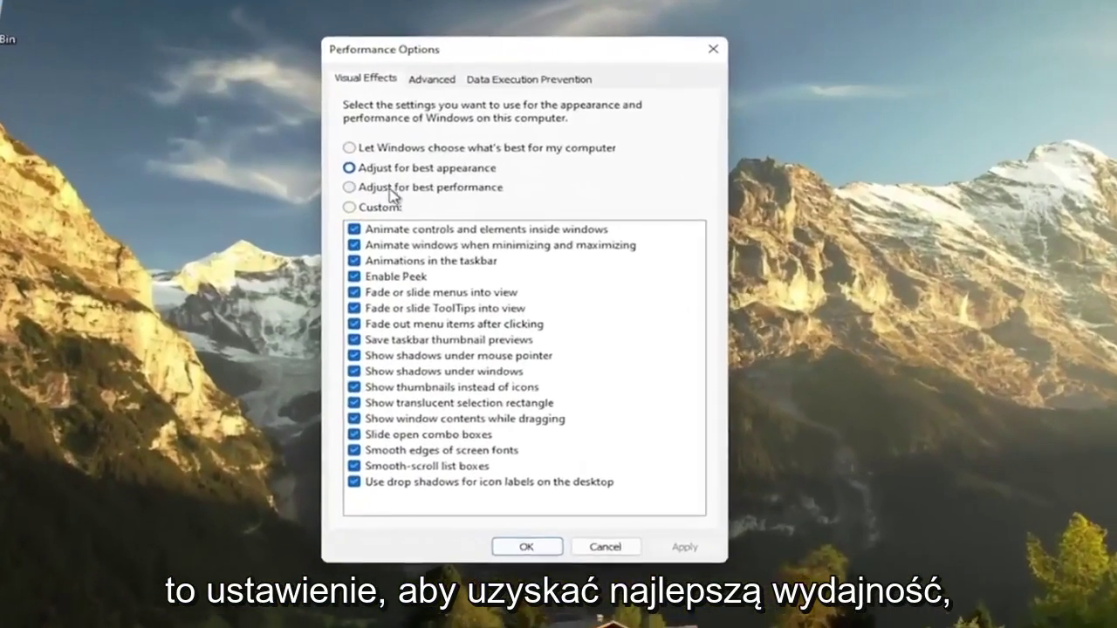
Select and apply 'Adjust for best performance' for visual effects.
click(261, 166)
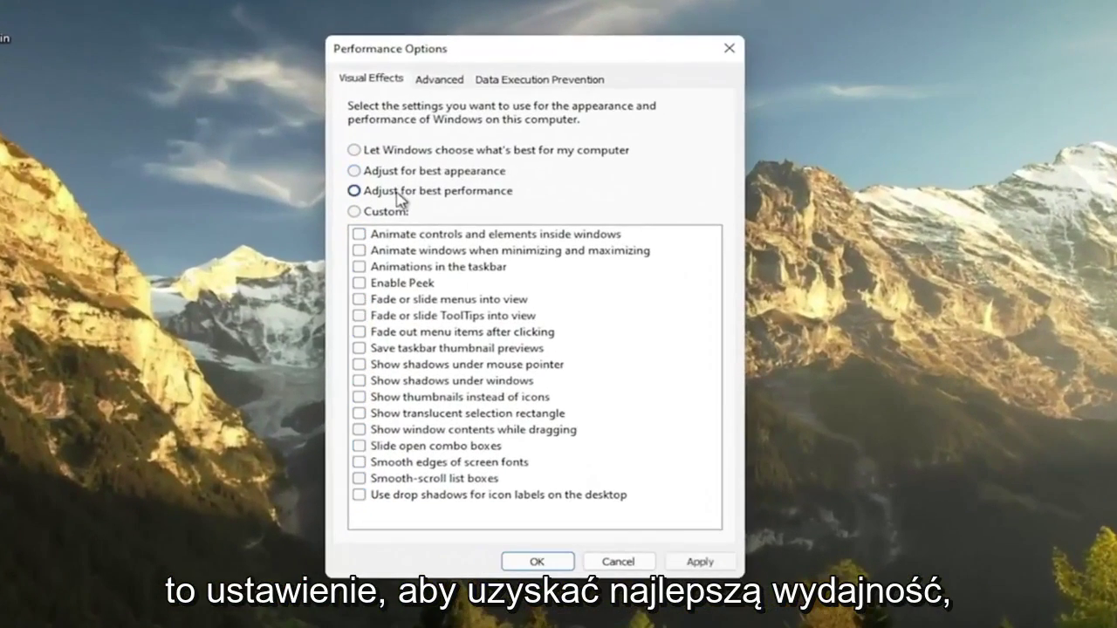
click(703, 561)
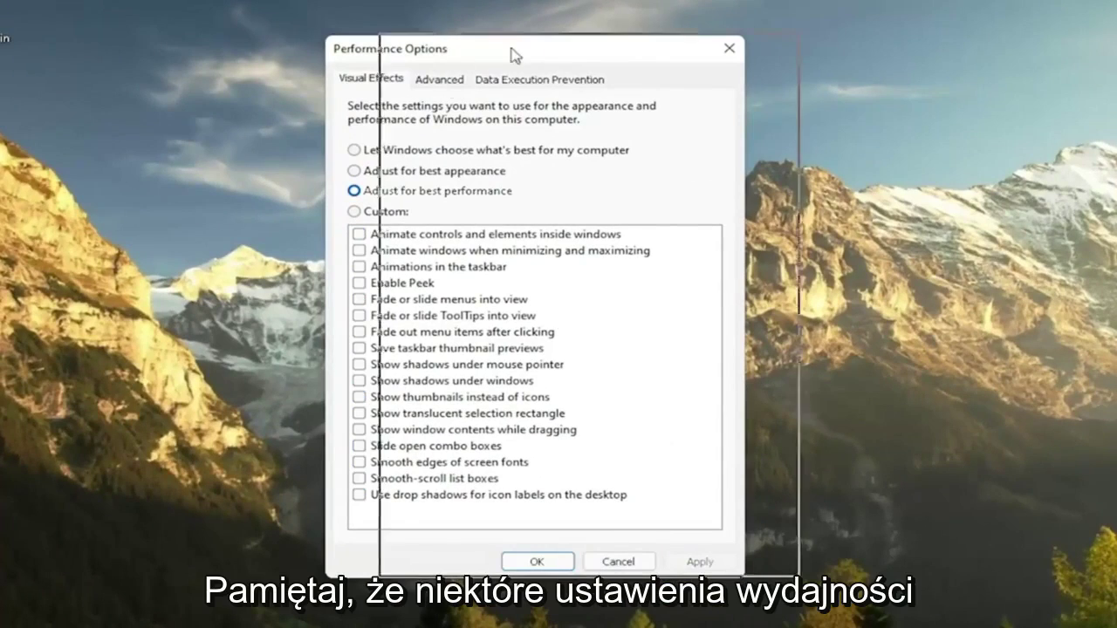
drag(511, 55, 571, 53)
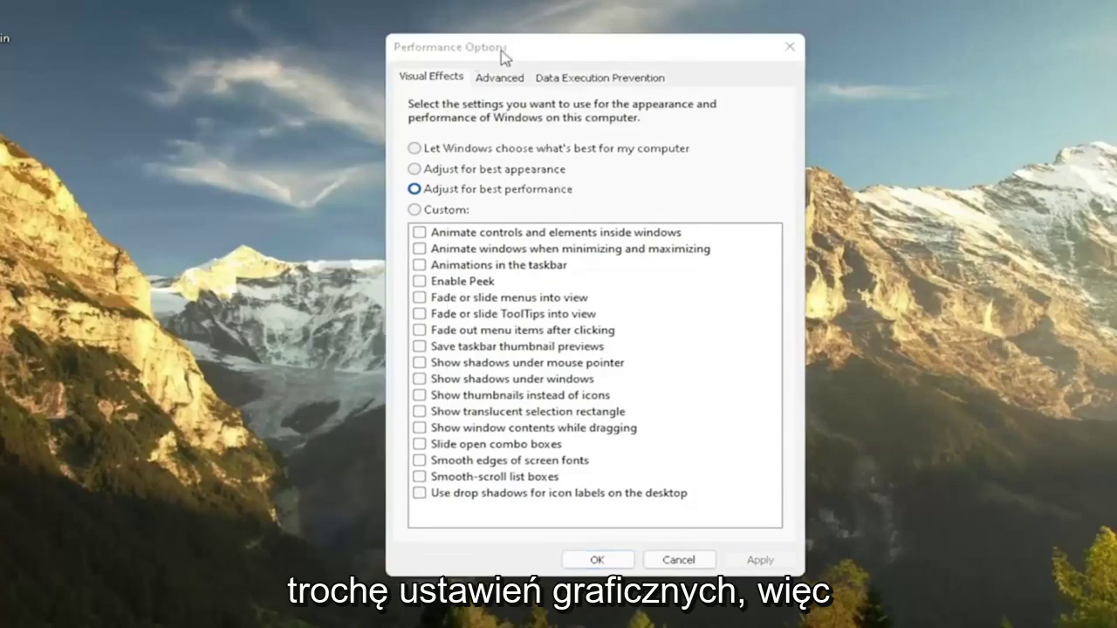
drag(581, 56, 608, 66)
key(super)
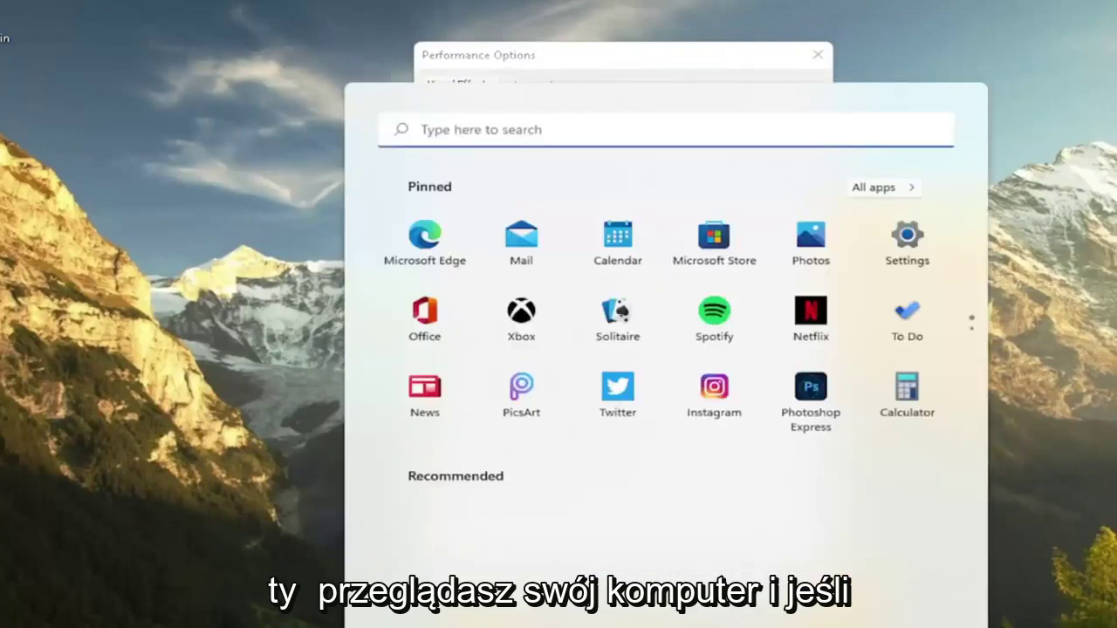
Toggle 'Show thumbnails instead of icons' and 'Fade out menu items' on, then back off.
click(620, 246)
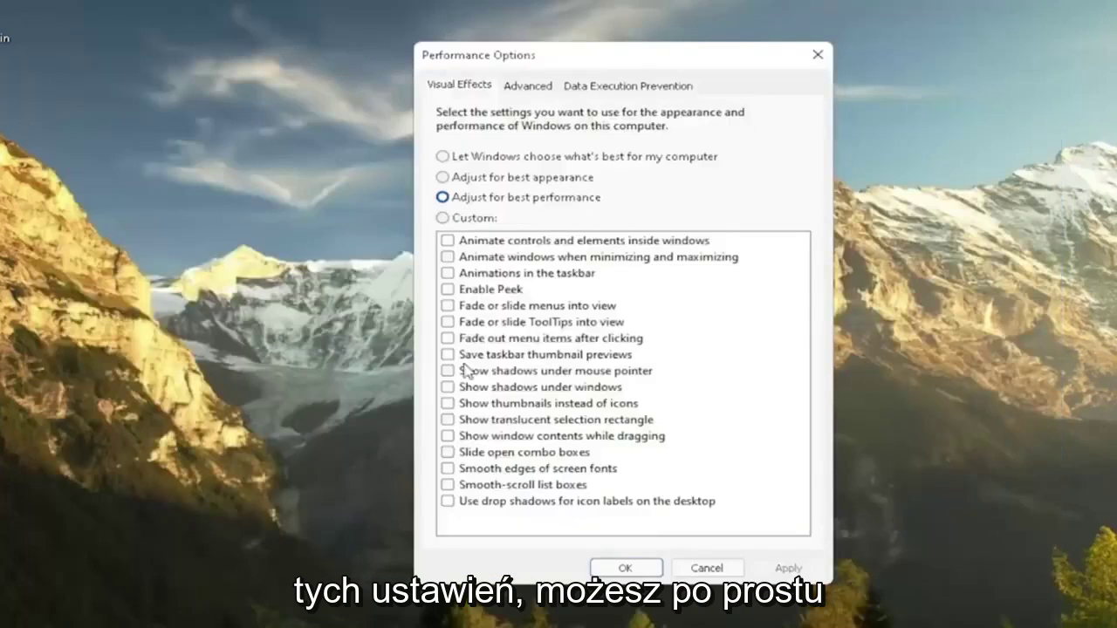
click(455, 405)
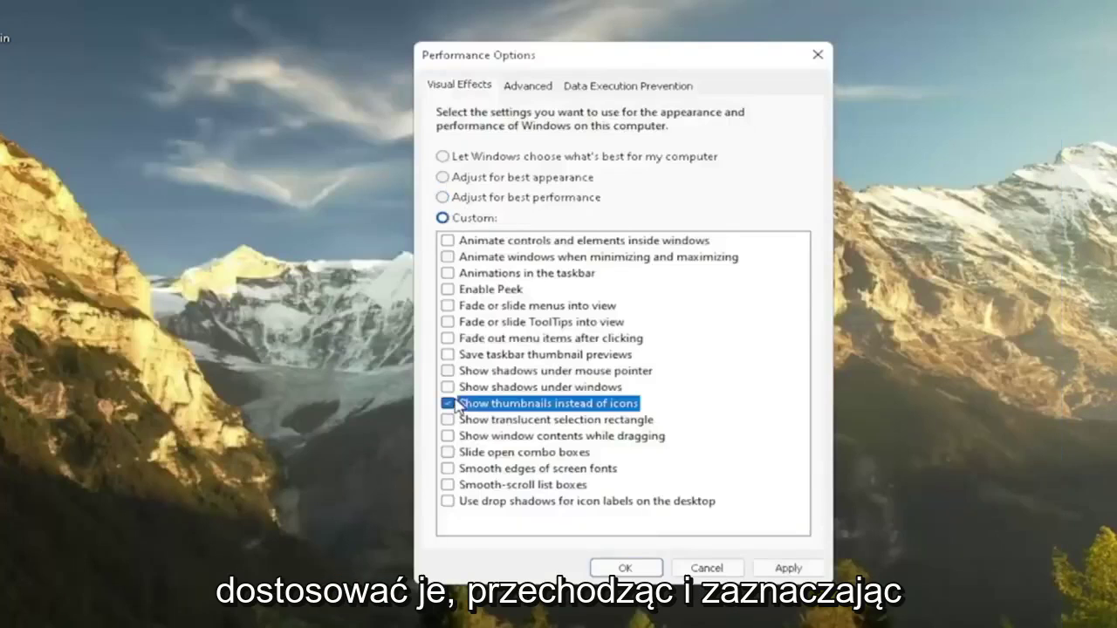
click(447, 339)
click(450, 403)
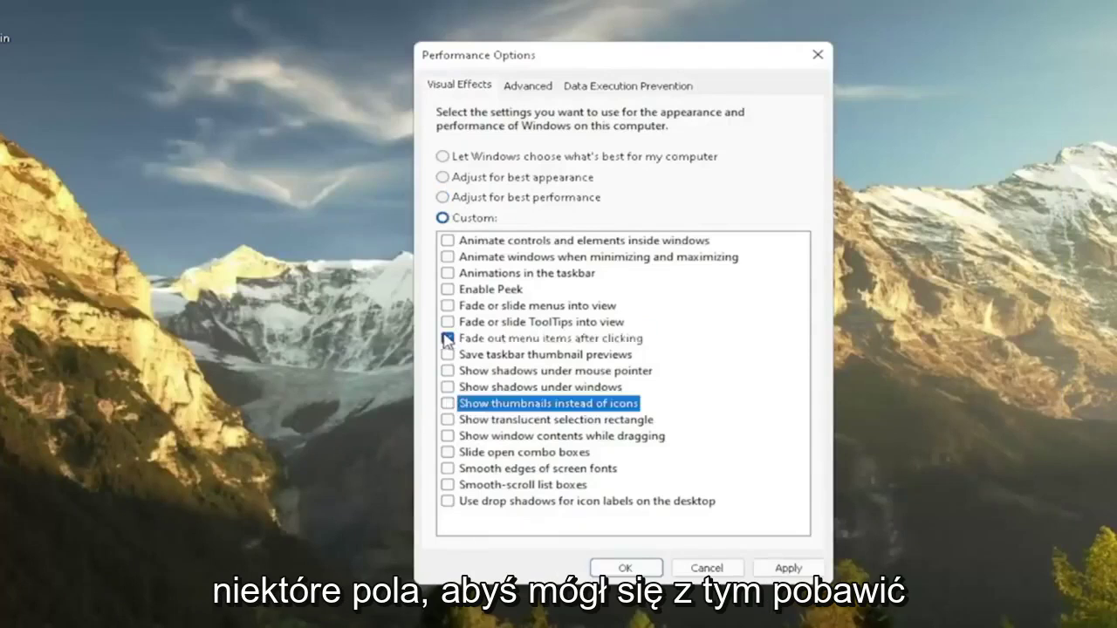
click(446, 338)
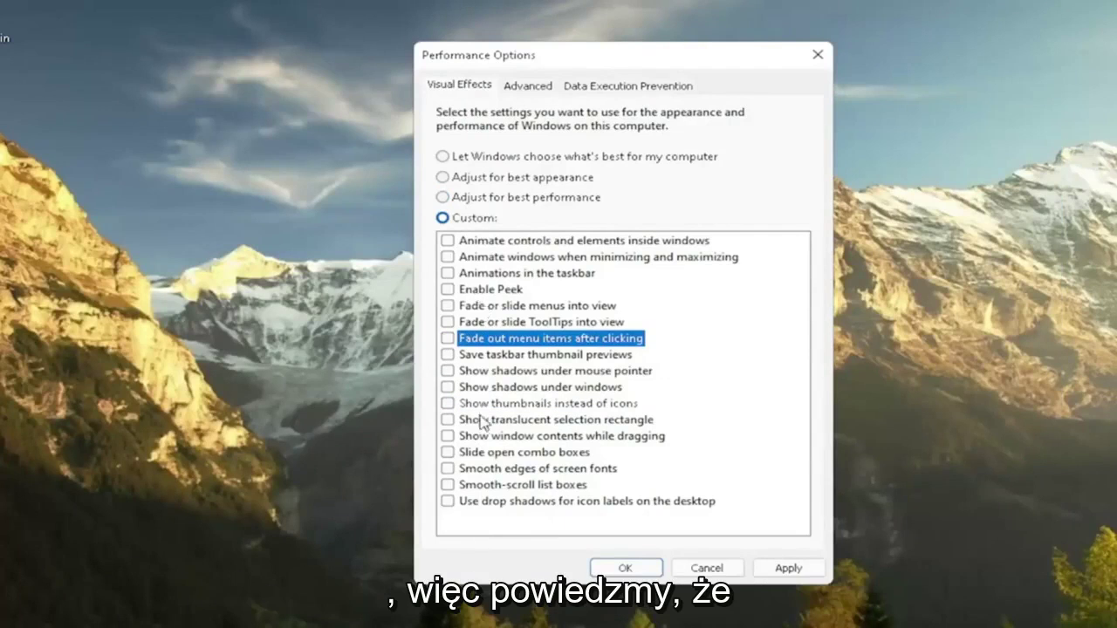
mouse_move(684, 50)
mouse_down()
mouse_move(820, 80)
mouse_move(392, 82)
mouse_move(793, 87)
mouse_move(668, 55)
mouse_move(692, 56)
mouse_up()
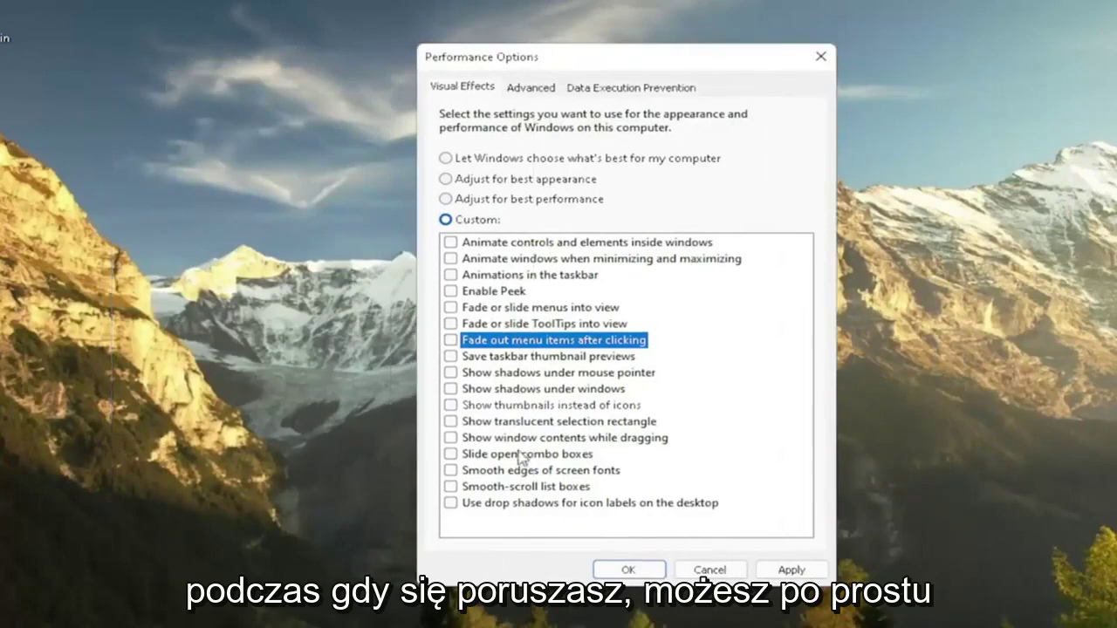
Enable only 'Show window contents while dragging', apply, and close Performance Options.
click(476, 438)
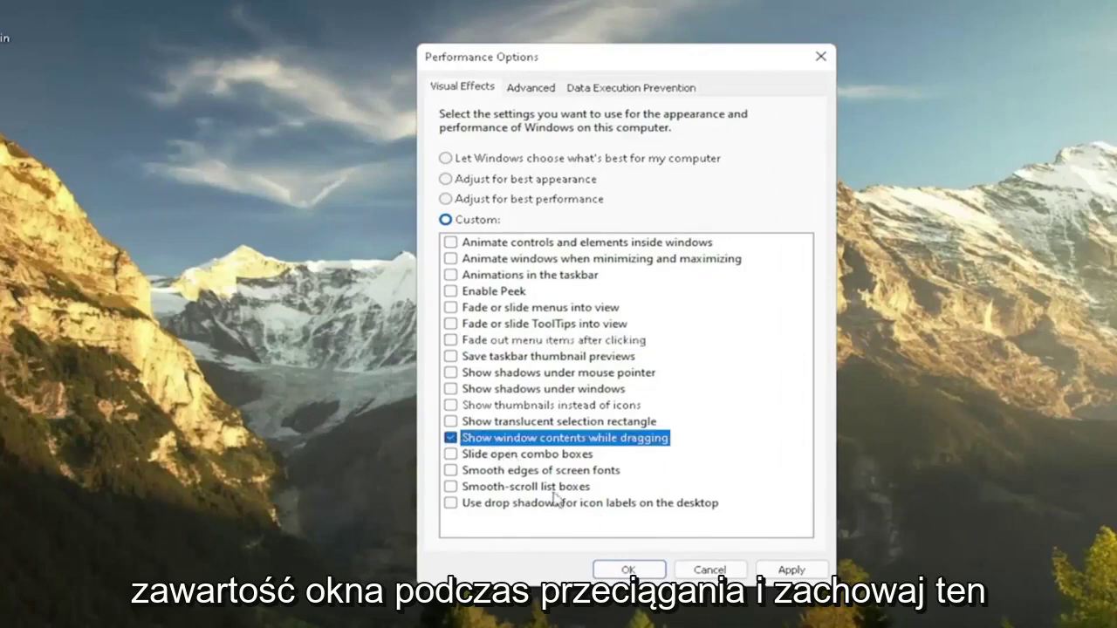
click(792, 570)
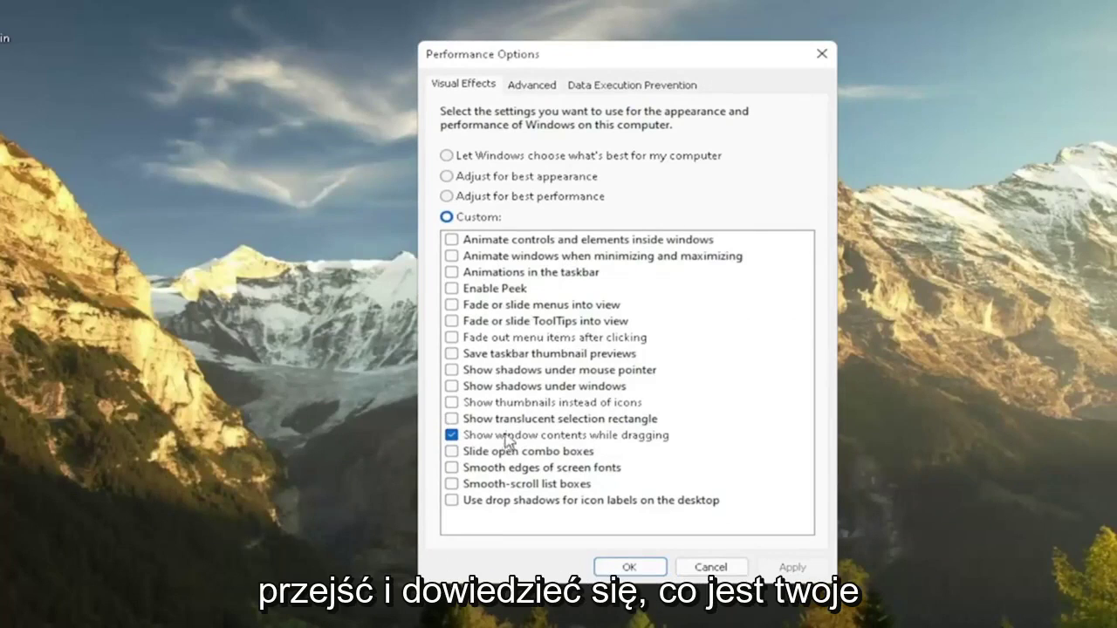
click(820, 53)
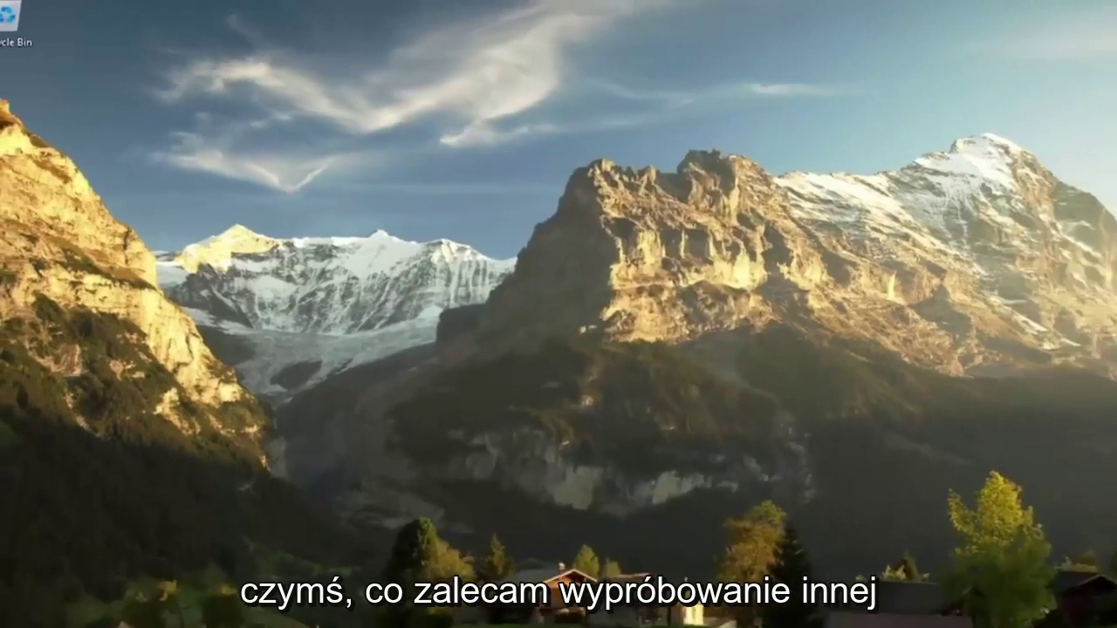
Open Control Panel by searching 'control' and view it by Large icons.
click(473, 613)
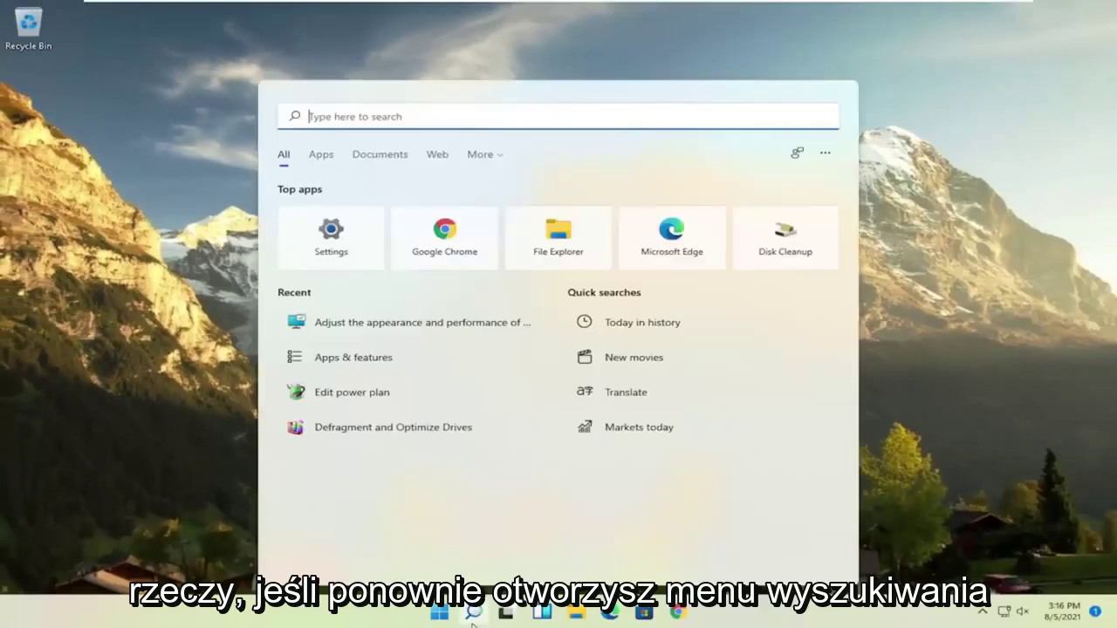
text(control)
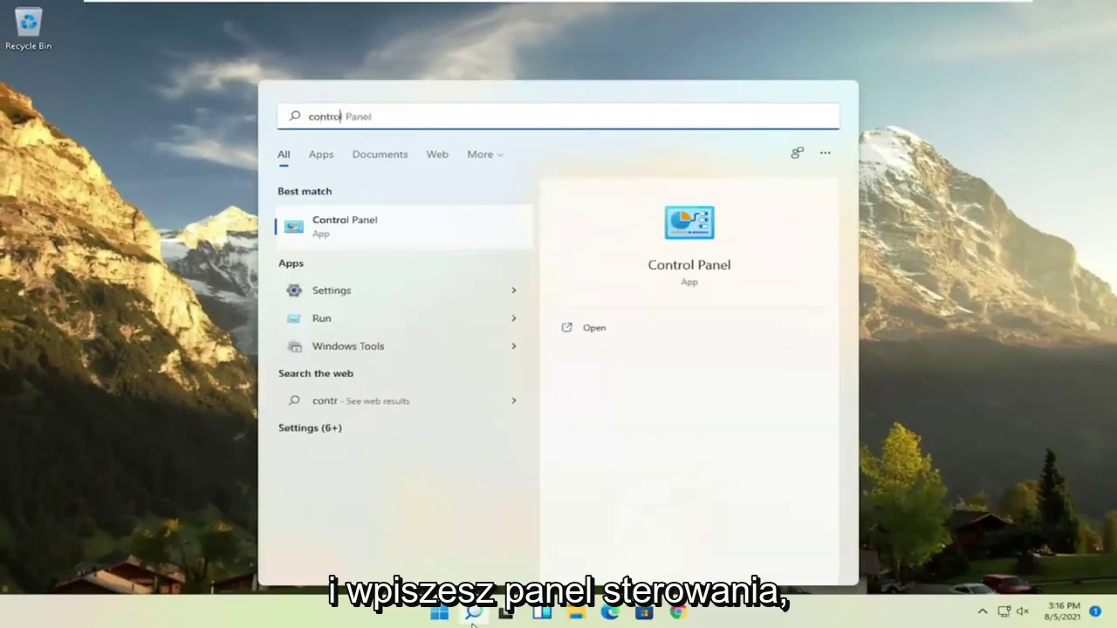
click(357, 231)
click(890, 176)
click(910, 216)
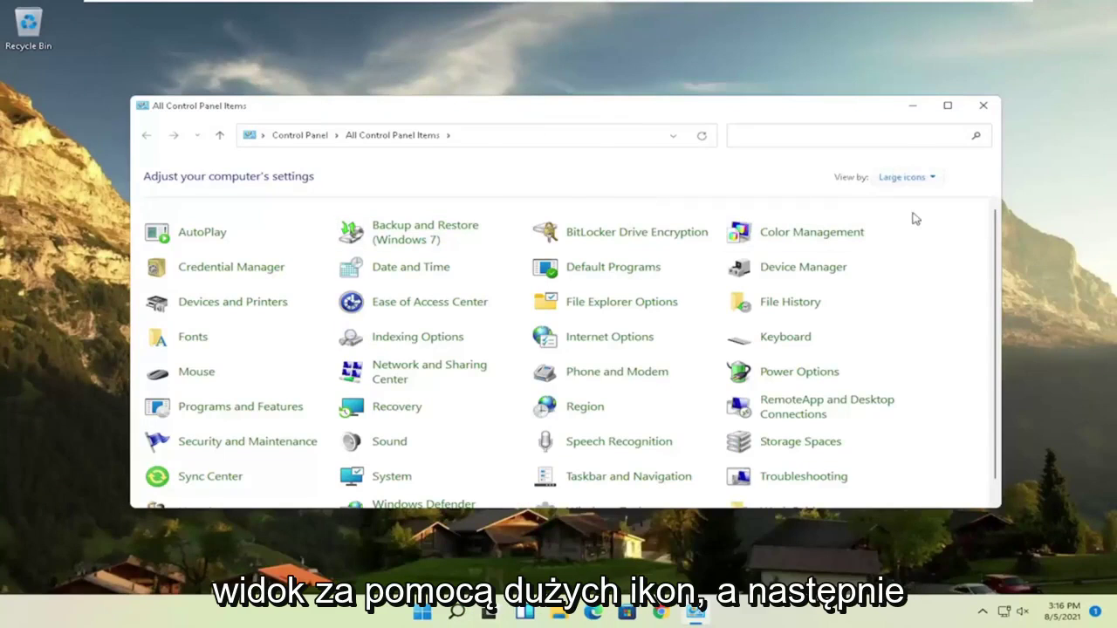
Switch Power Options to the High performance plan and close the window.
click(788, 377)
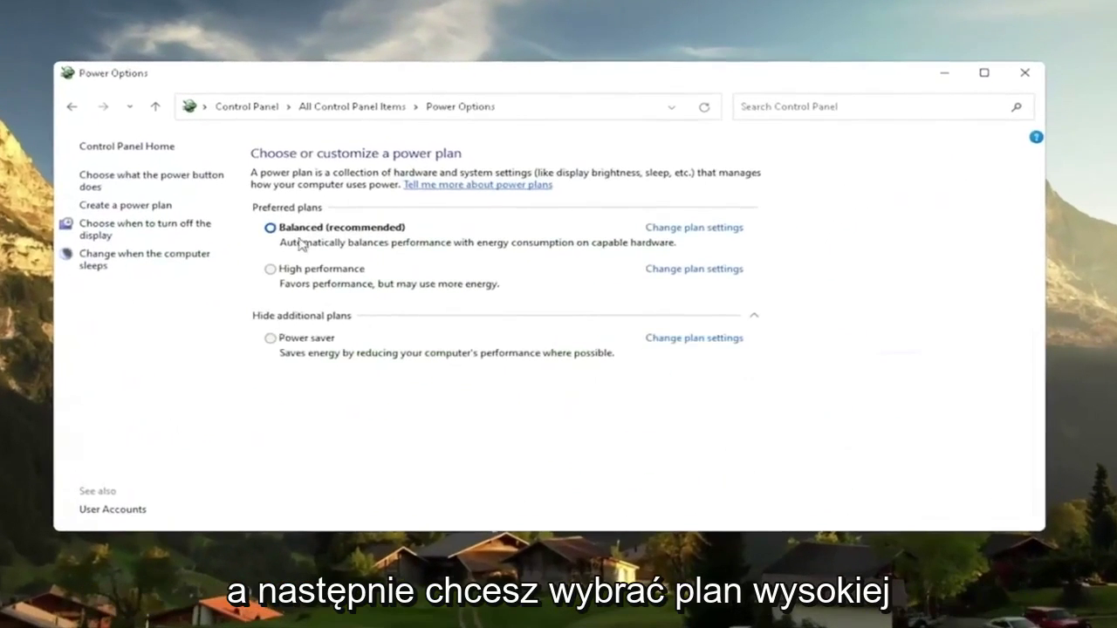
click(309, 316)
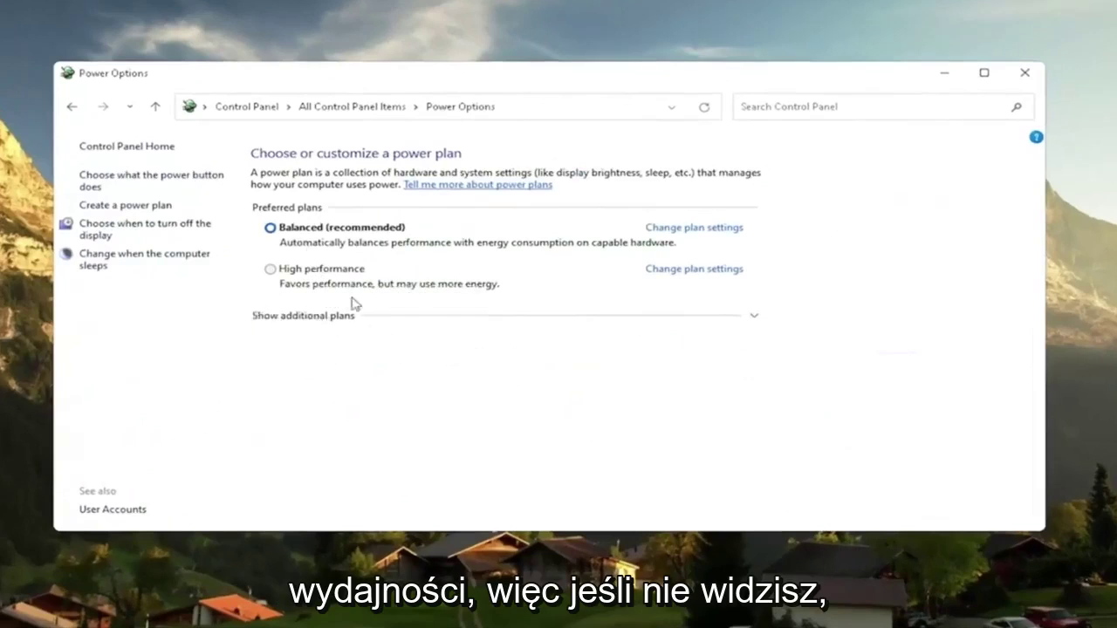
click(309, 318)
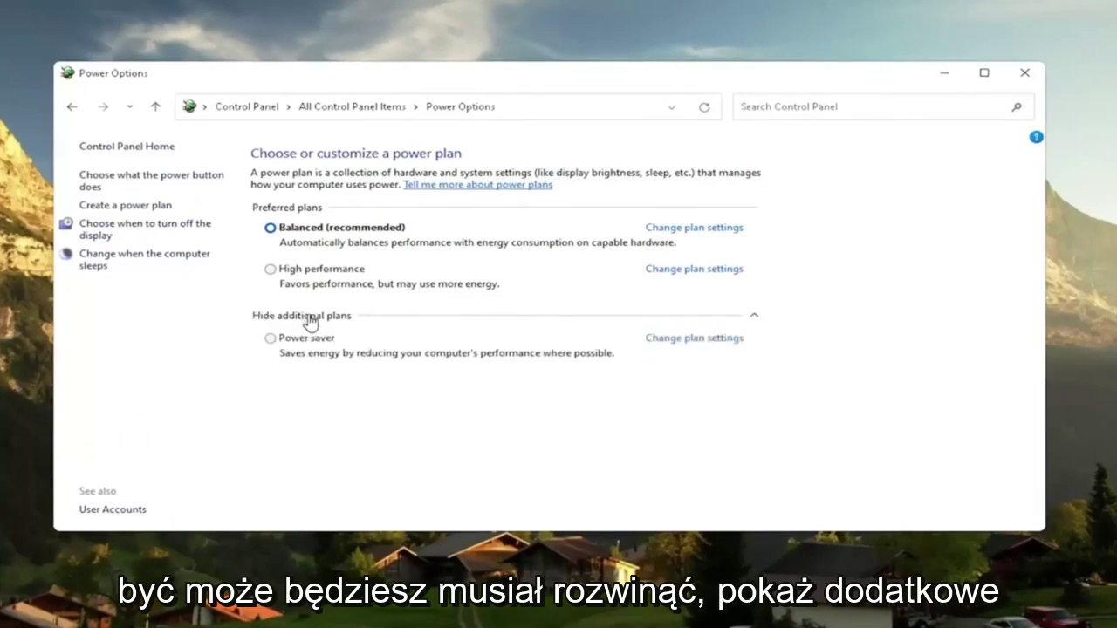
click(270, 270)
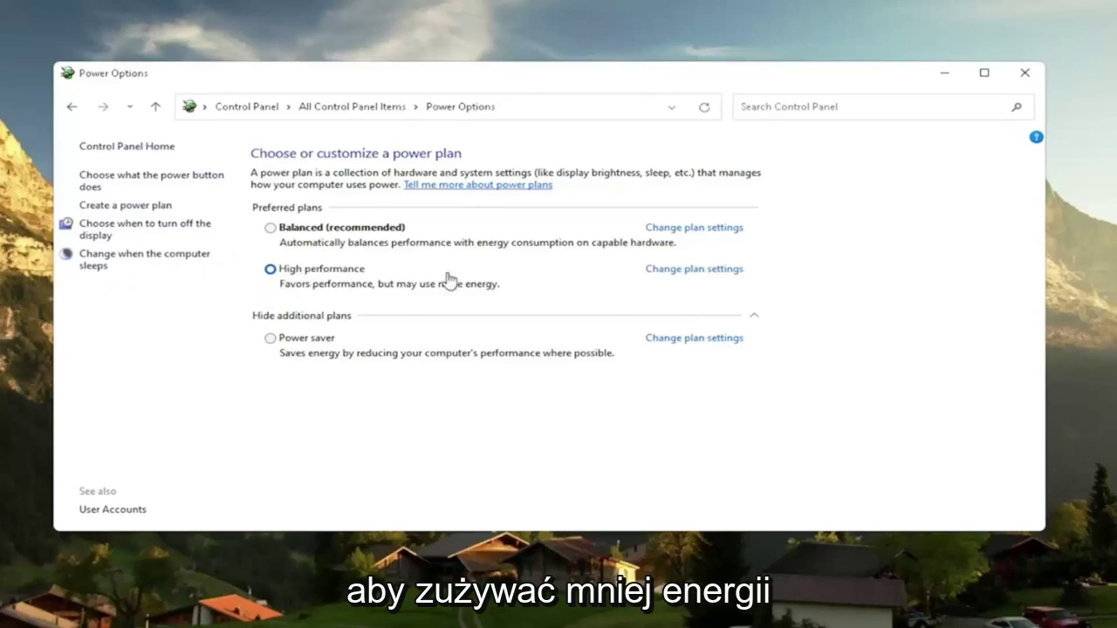
click(1021, 75)
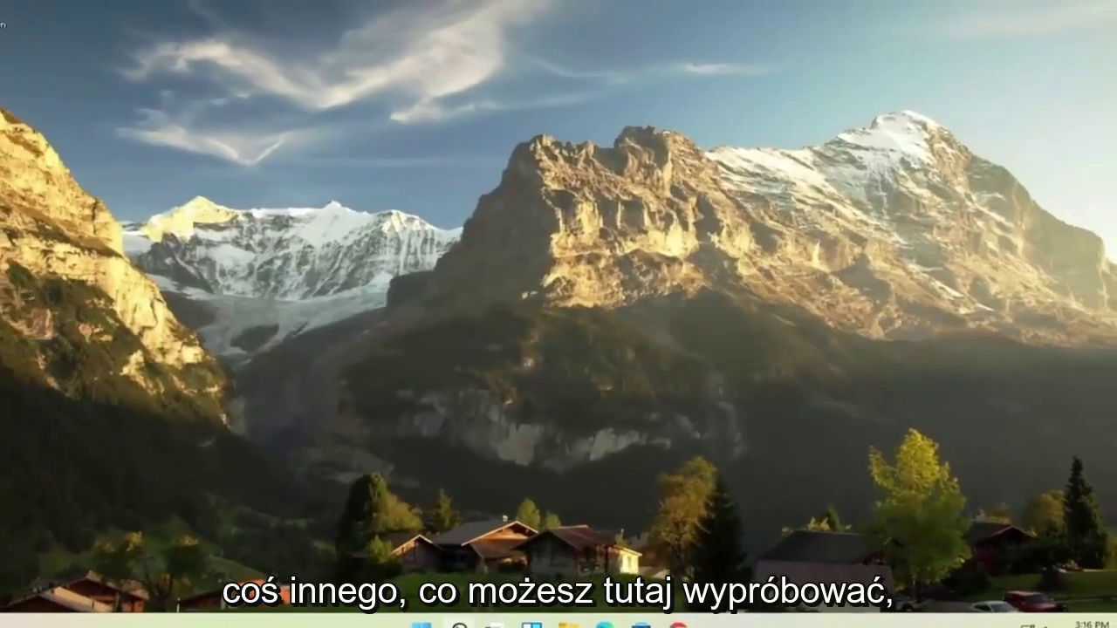
Run Disk Cleanup on C: including system files and permanently delete the checked files.
click(457, 626)
text(disk clean)
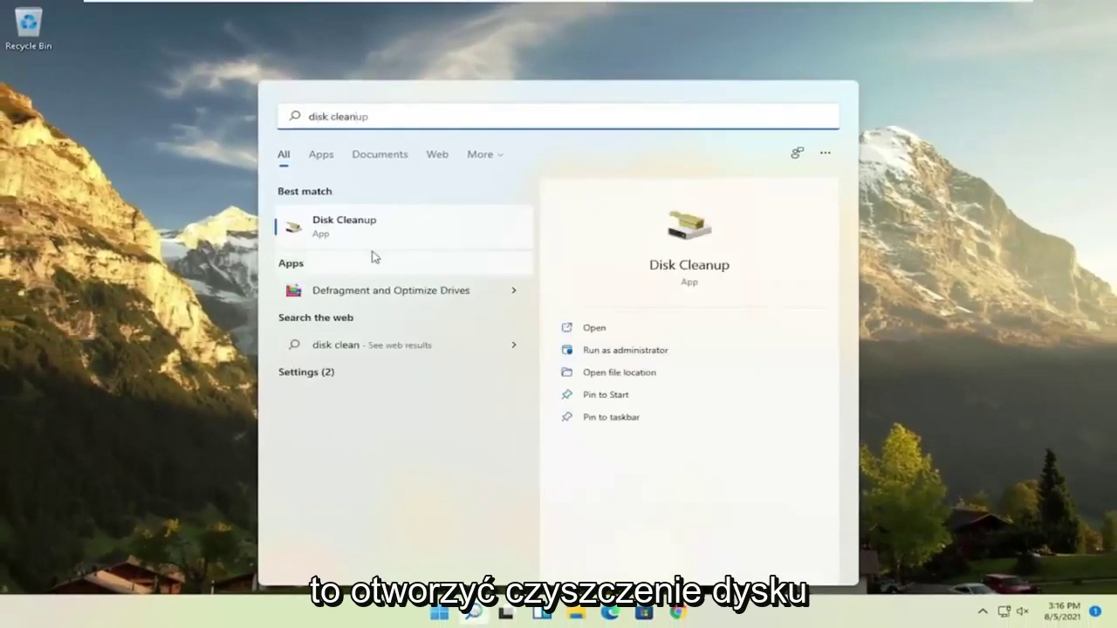
click(354, 228)
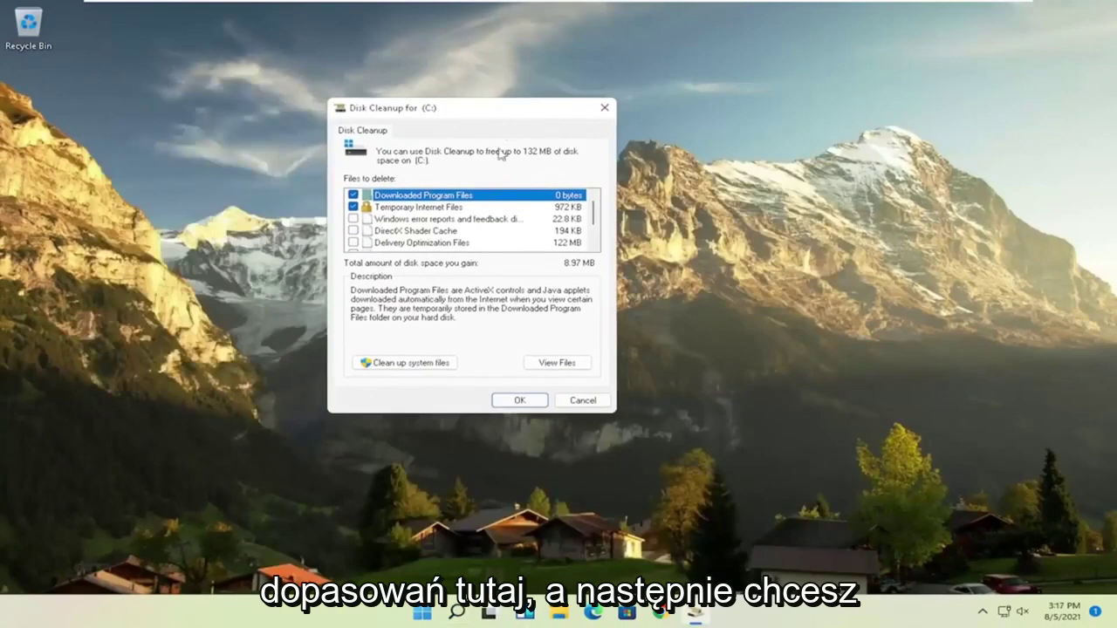
click(398, 362)
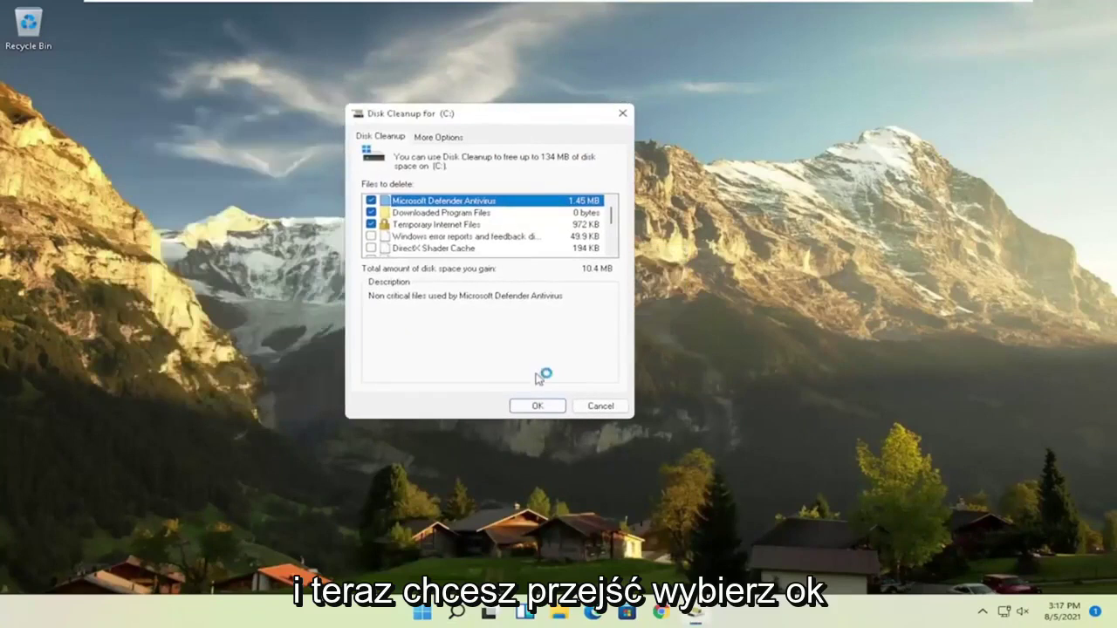
click(539, 406)
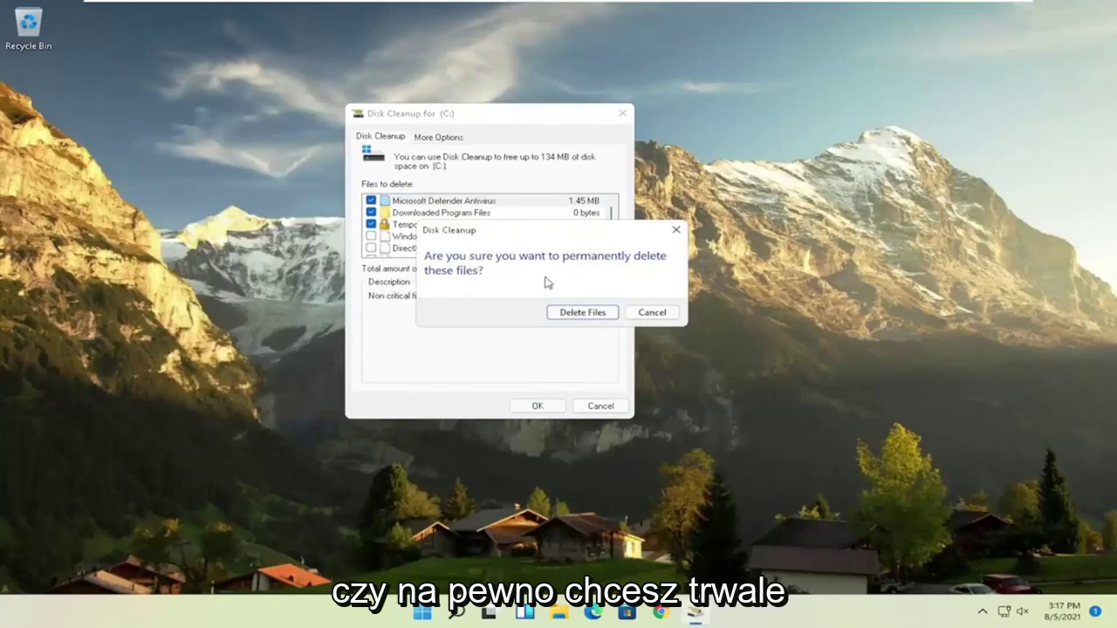
click(584, 312)
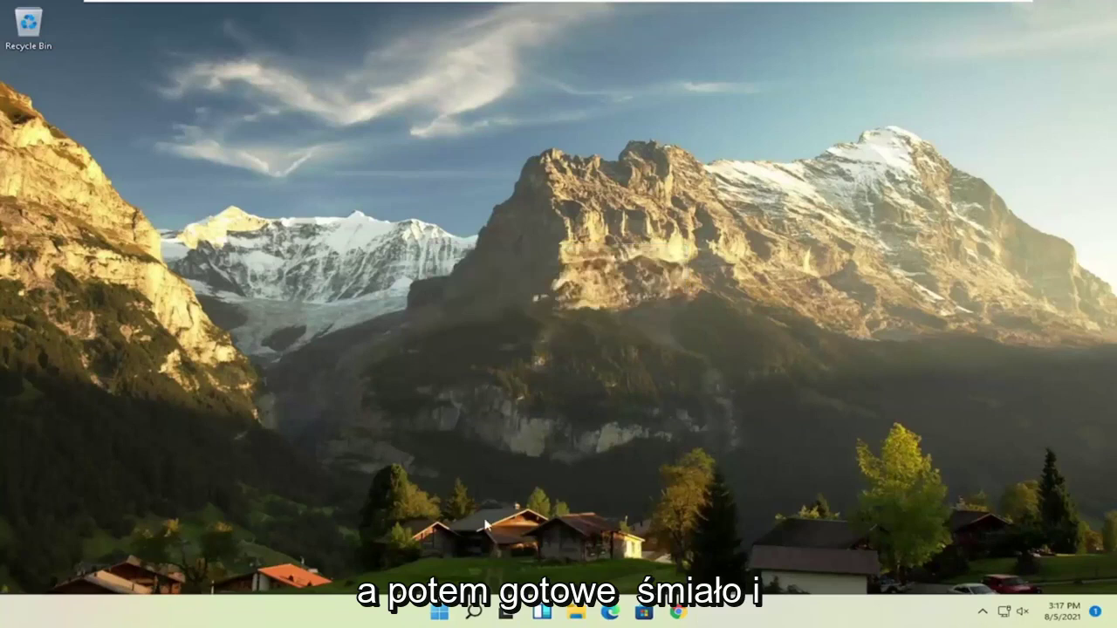
Open Defragment and Optimize Drives by searching 'defrag'.
click(473, 610)
text(d)
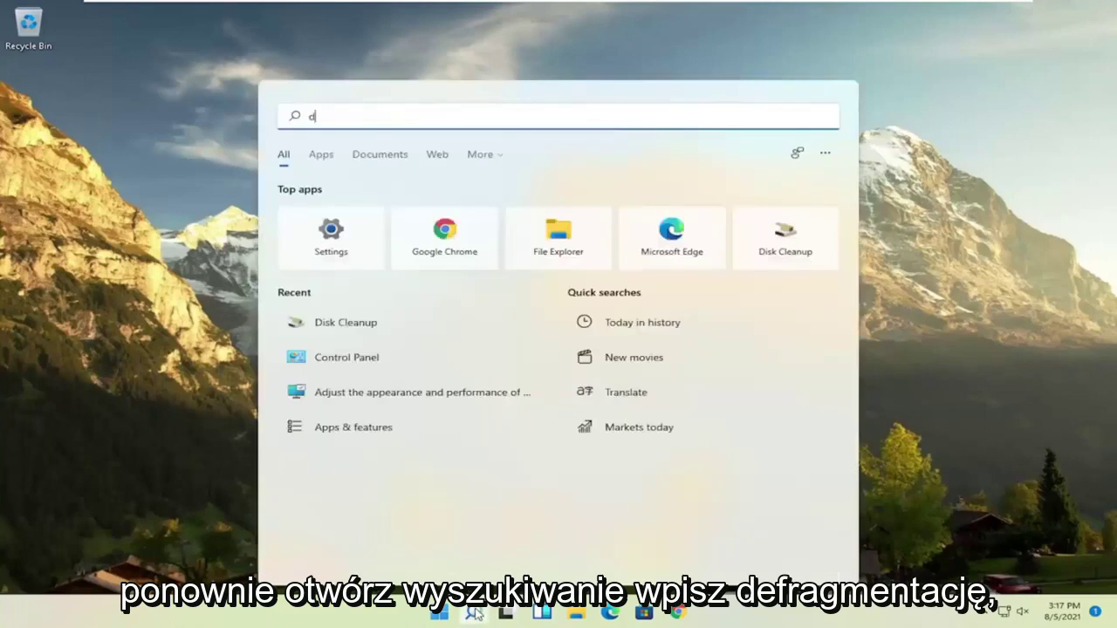
text(isk)
key(BackSpace)
key(BackSpace)
key(BackSpace)
text(efrag)
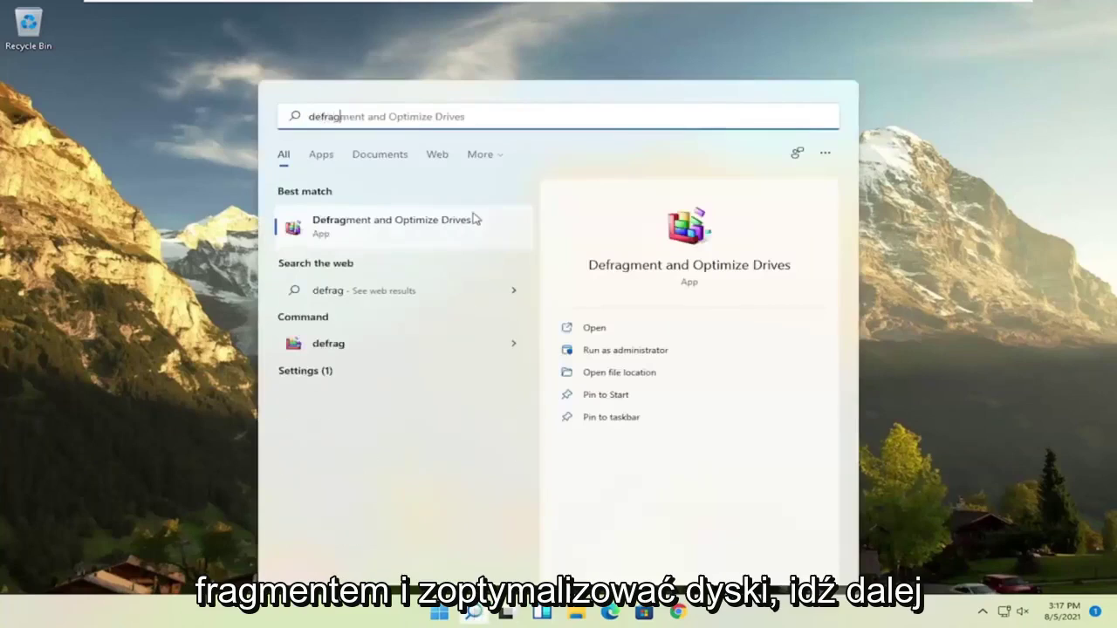
click(404, 233)
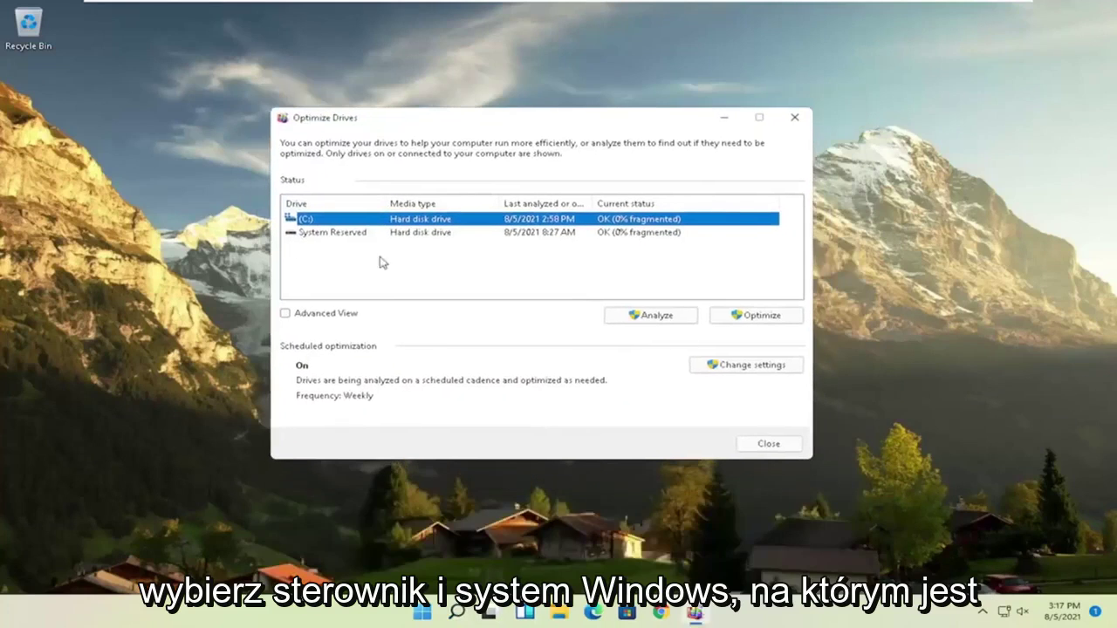
Optimize drive (C:) to 0% fragmented and close the optimizer.
click(316, 233)
click(313, 219)
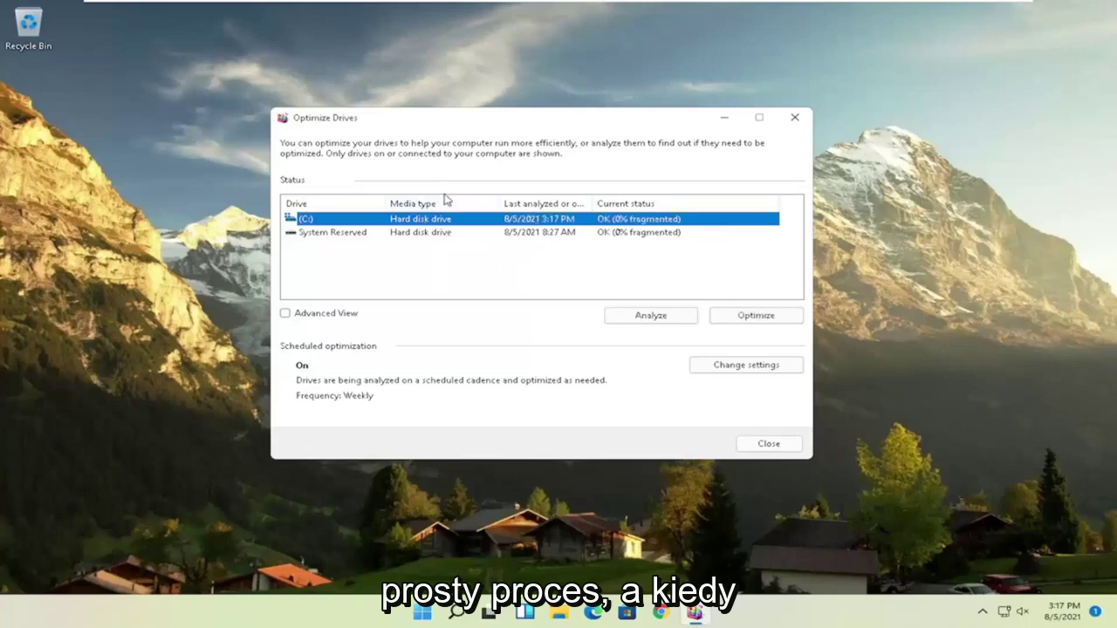
click(794, 117)
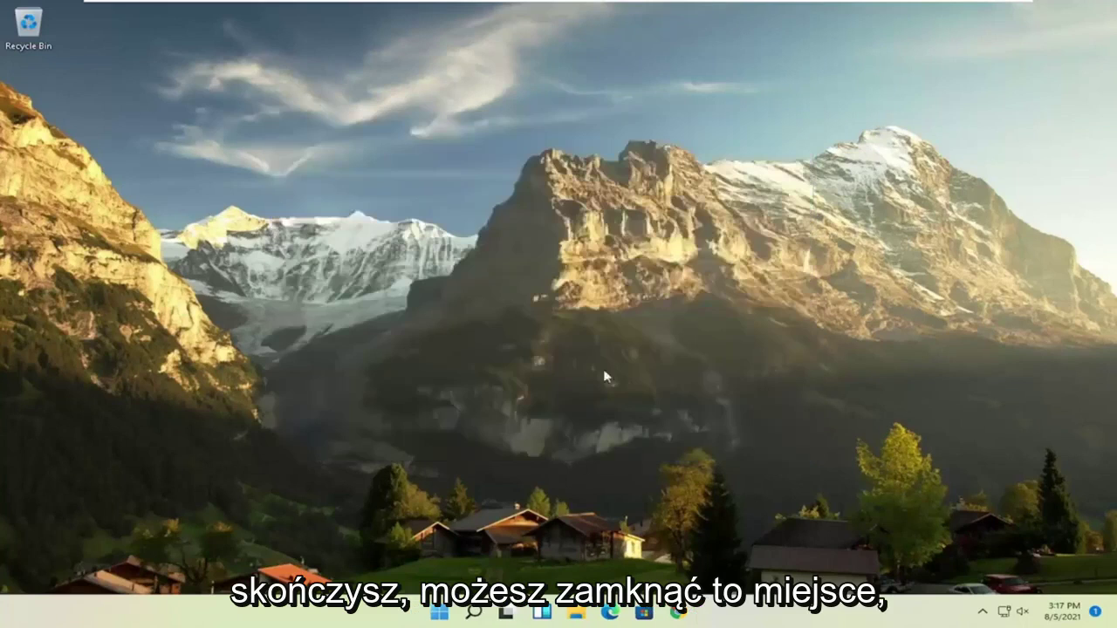
click(472, 611)
Launch Command Prompt as administrator from a 'cmd' search.
text(cmd)
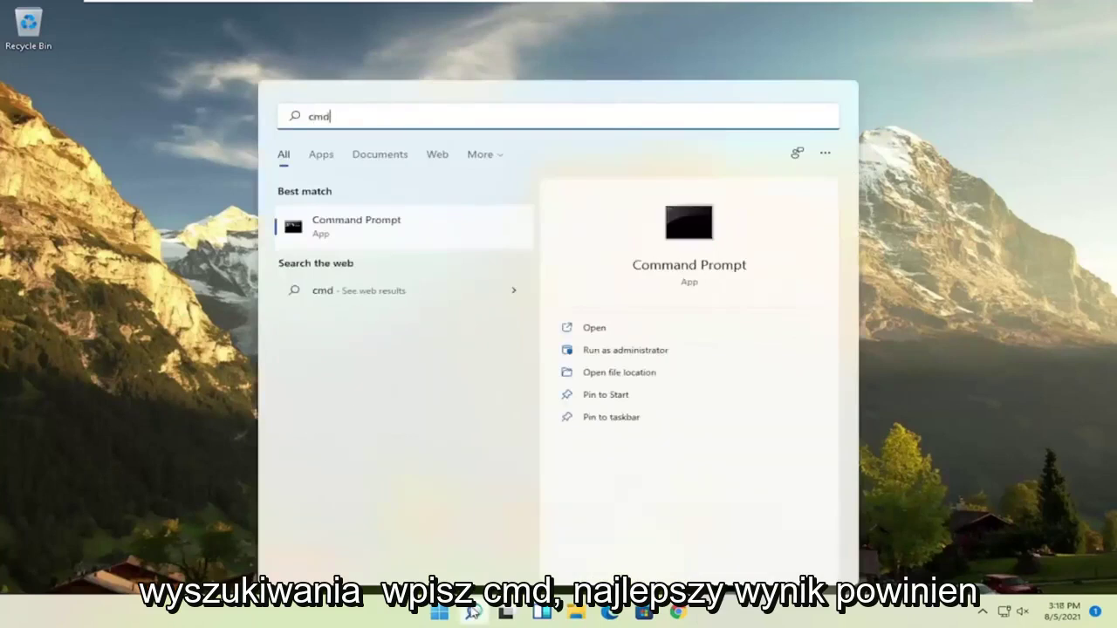
right_click(352, 226)
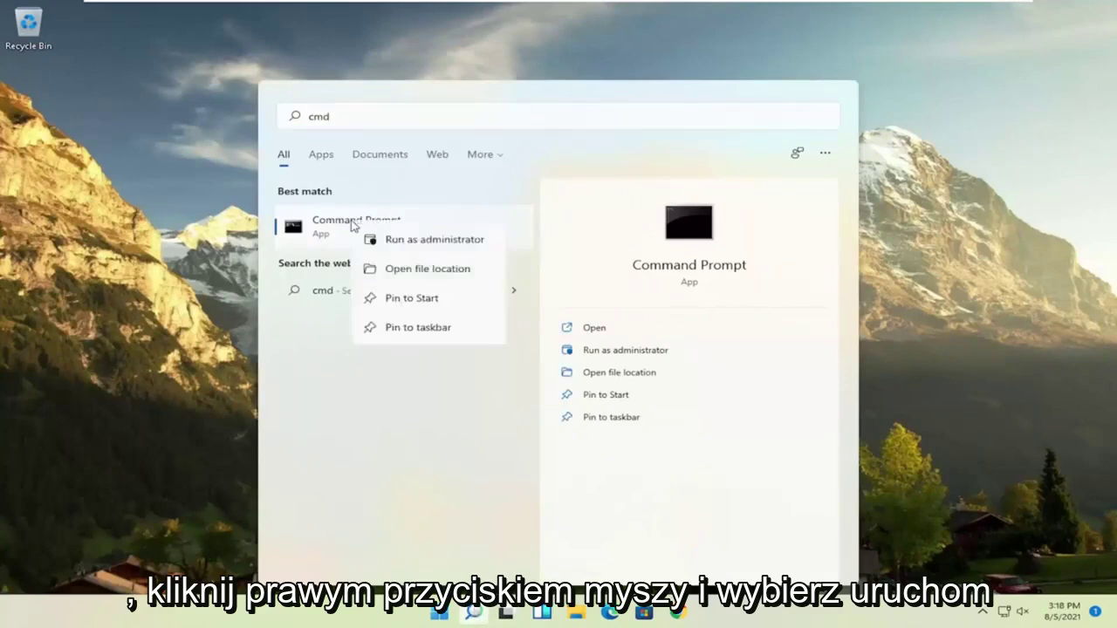
click(417, 242)
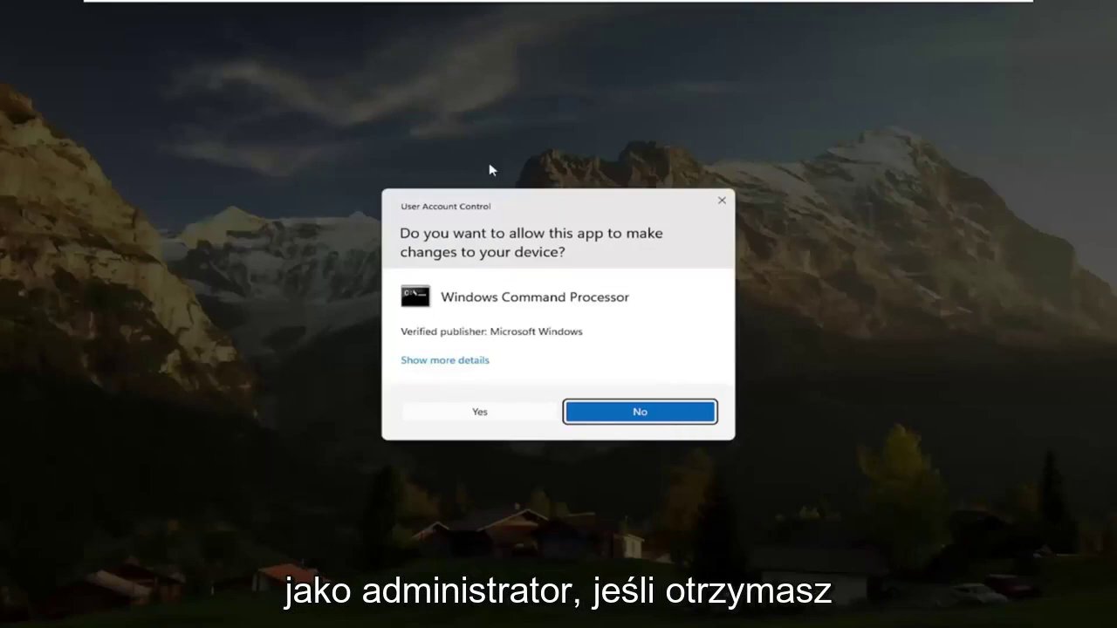
click(482, 411)
Run the system file check with sfc /scannow.
drag(460, 125, 504, 102)
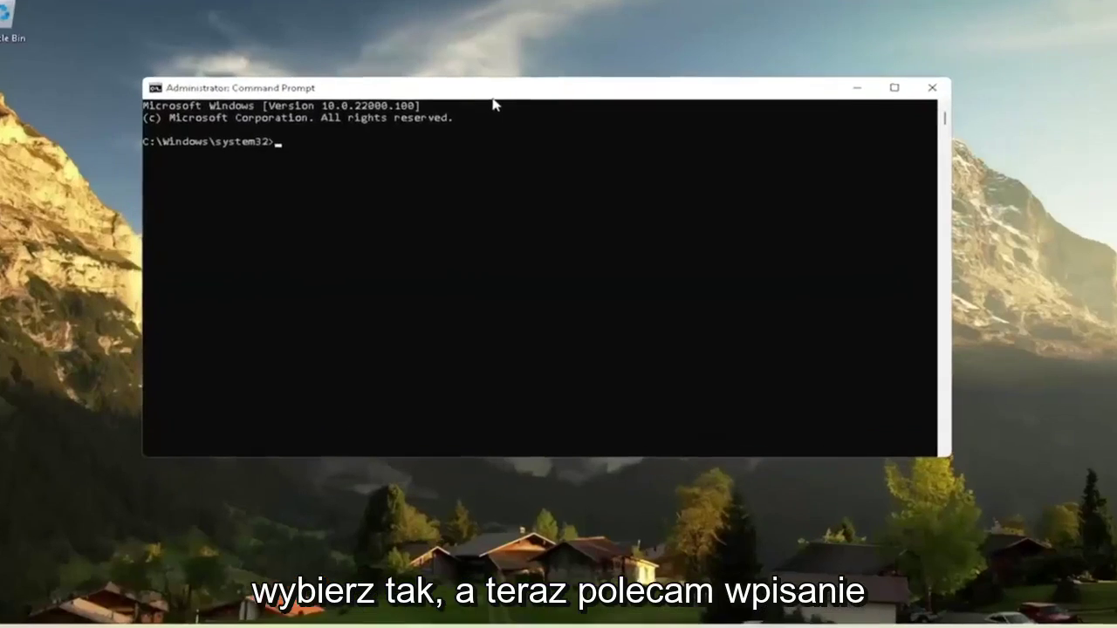
text(sfc)
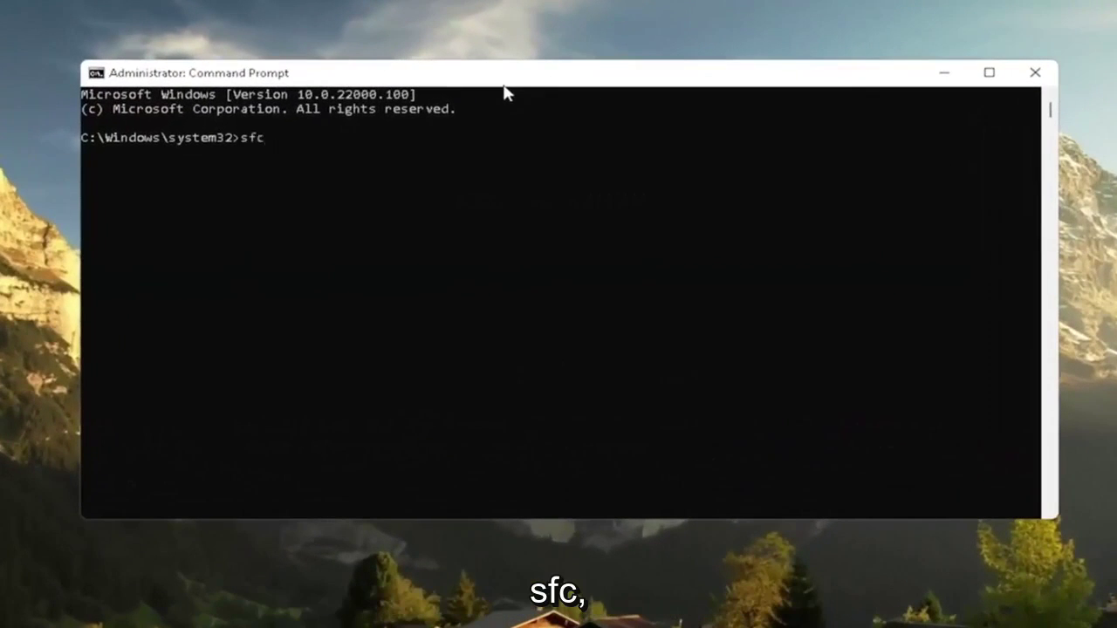
text( /scannow)
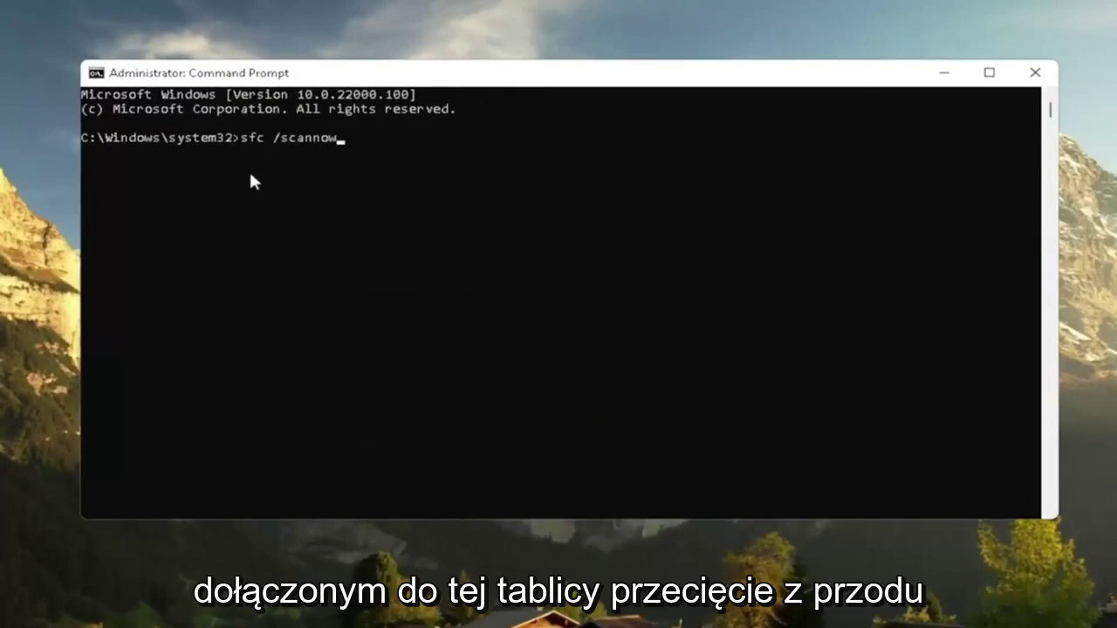
key(Return)
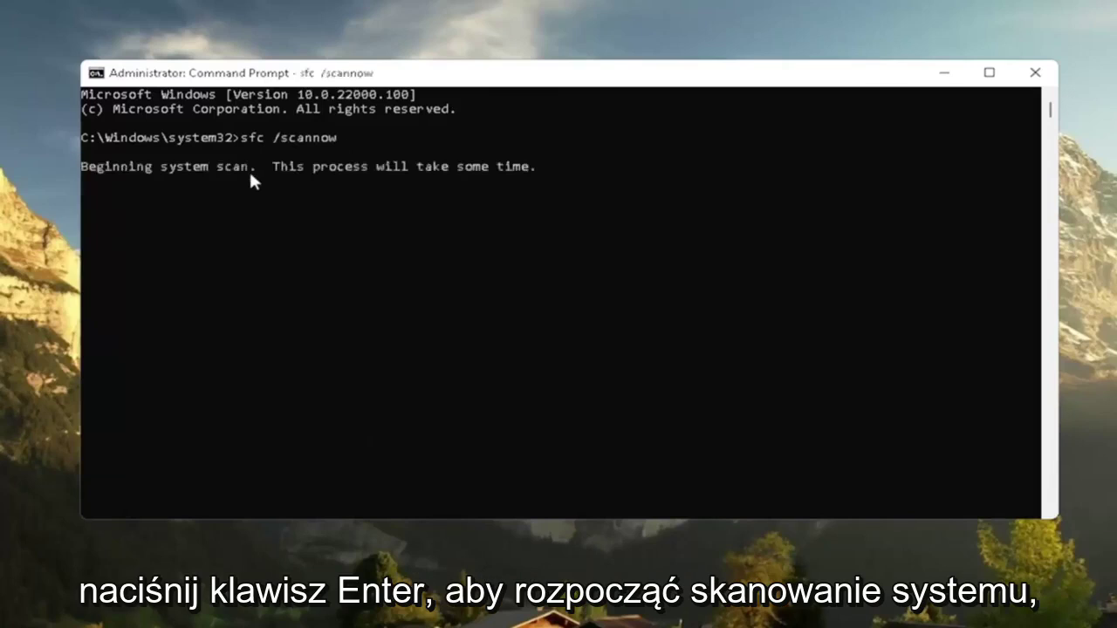